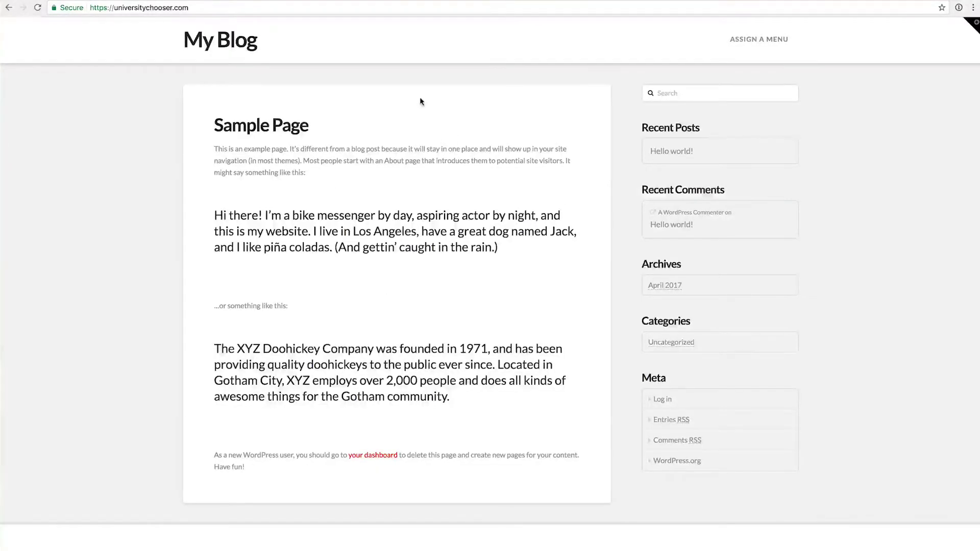
Open the site's WordPress admin at universitychooser.com/wp-admin and bring up the list of all pages.
{"action": "left_click", "coordinate": [204, 4]}
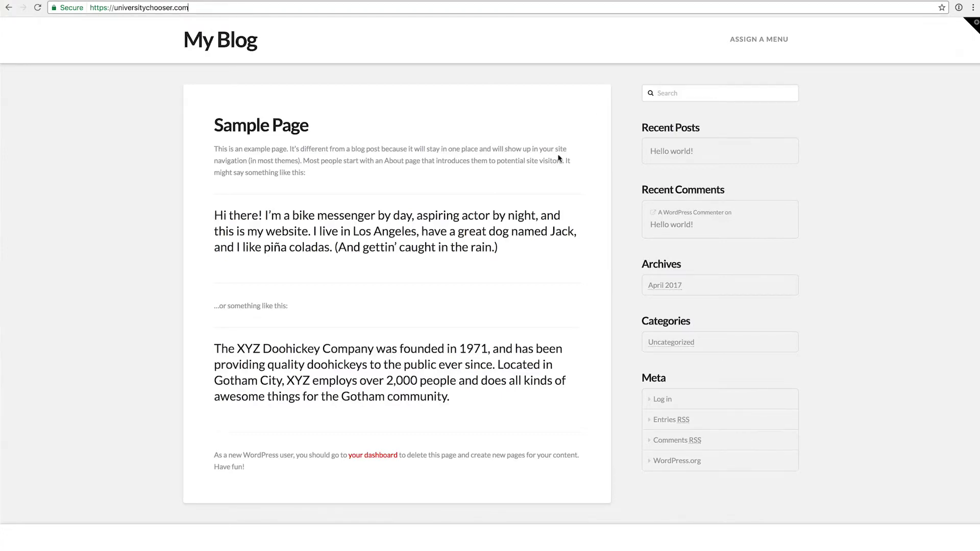
{"action": "type", "text": "/wp-admin"}
{"action": "key", "text": "Return"}
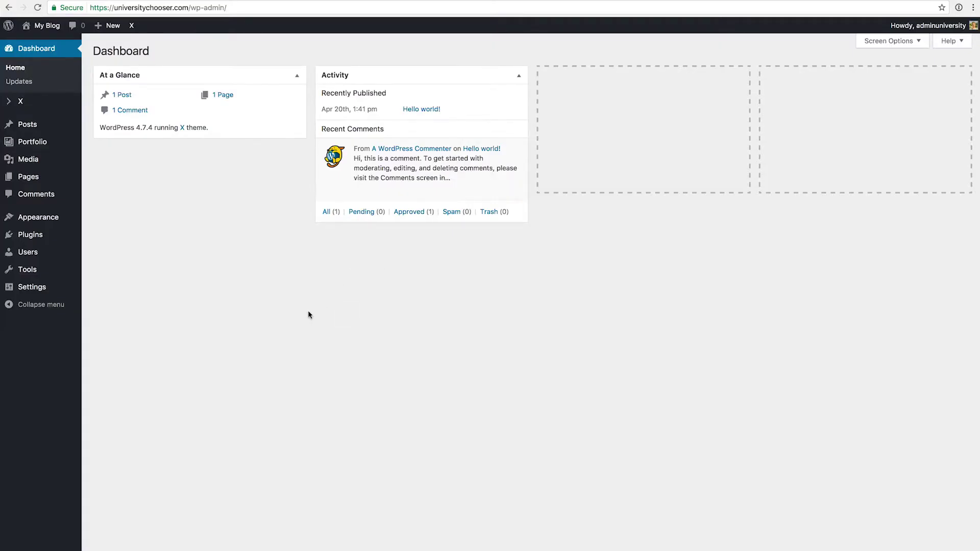
{"action": "left_click", "coordinate": [36, 180]}
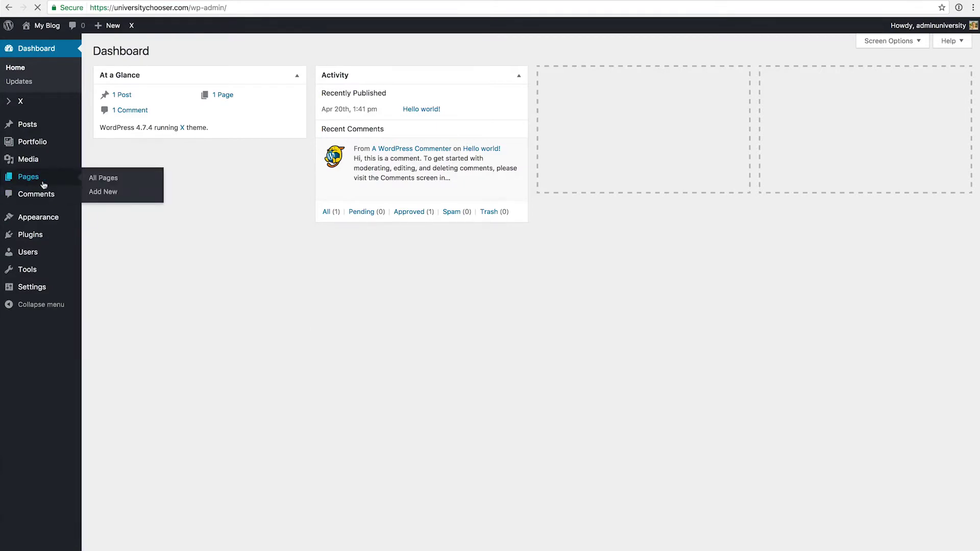
{"action": "mouse_move", "coordinate": [119, 132]}
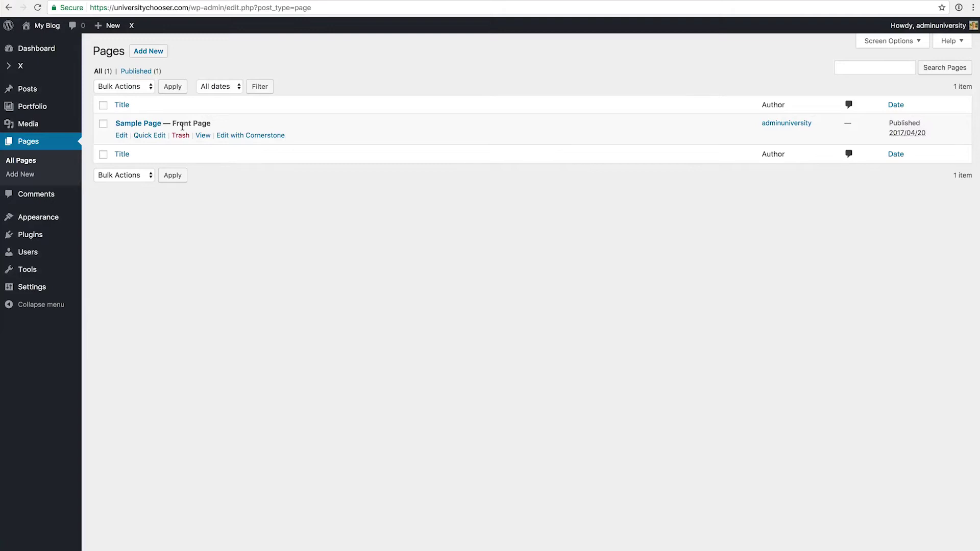
{"action": "left_click_drag", "start_coordinate": [171, 123], "coordinate": [217, 123]}
{"action": "left_click", "coordinate": [291, 108]}
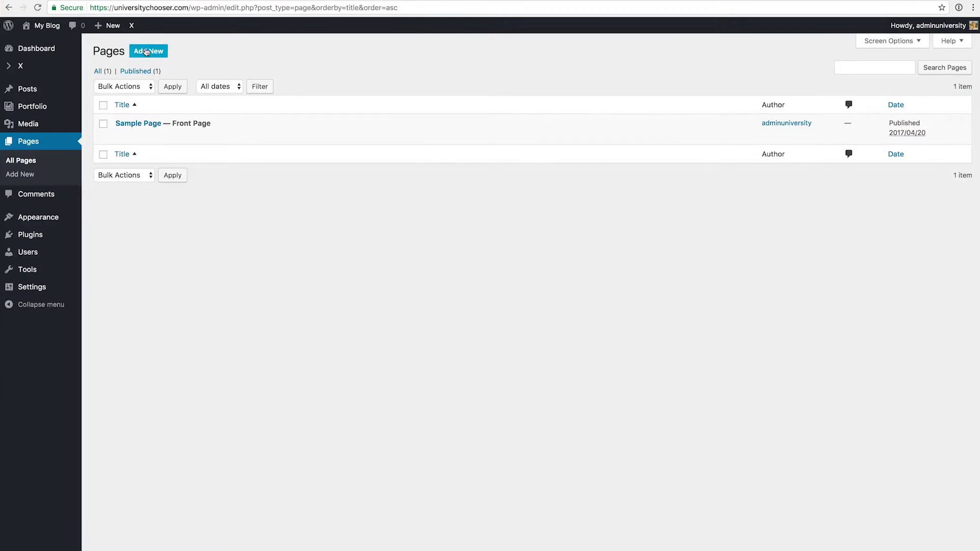
Create a new page titled "Home" and publish it.
{"action": "left_click", "coordinate": [153, 53]}
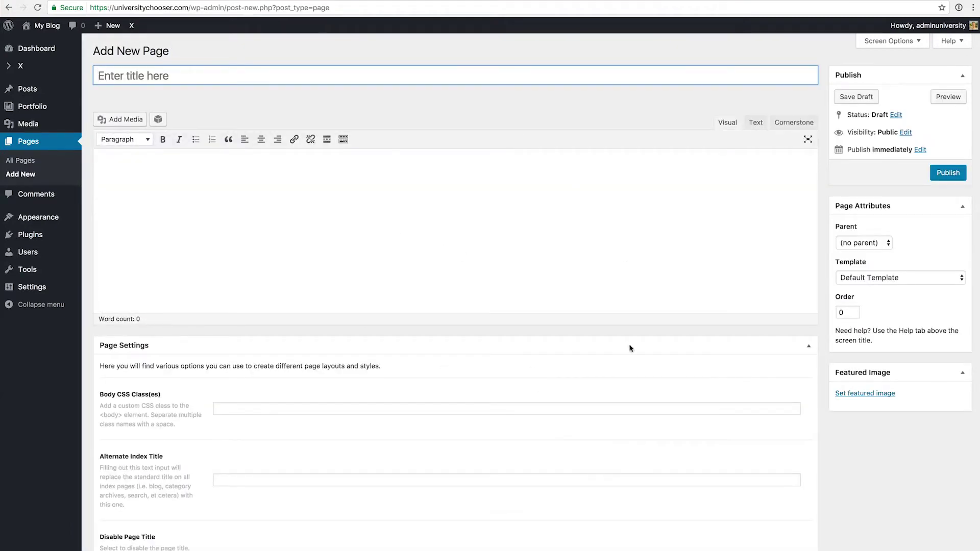
{"action": "left_click", "coordinate": [330, 76]}
{"action": "type", "text": "Hof"}
{"action": "type", "text": "om"}
{"action": "key", "text": "Tab"}
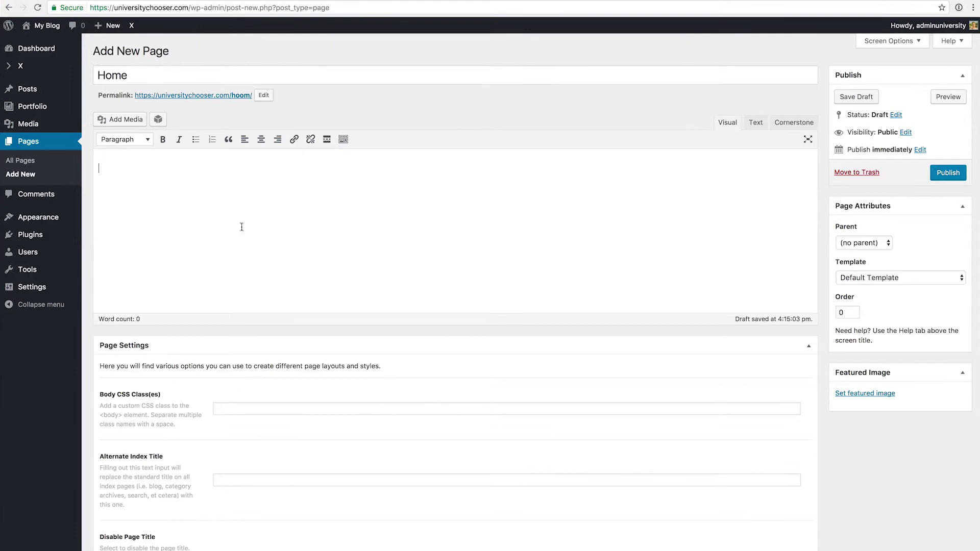
{"action": "left_click", "coordinate": [942, 174]}
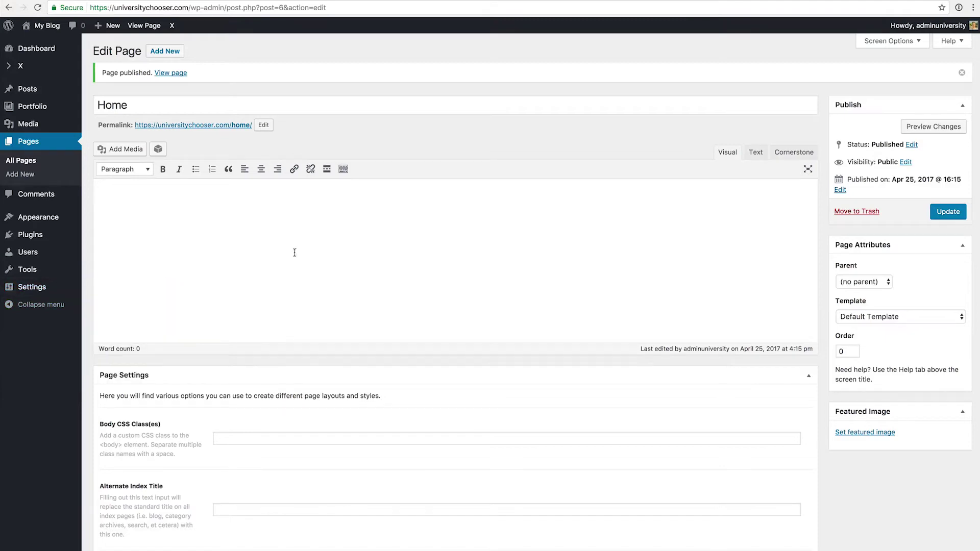
In the Reading settings, set the static front page to Home and save the changes.
{"action": "left_click", "coordinate": [35, 290]}
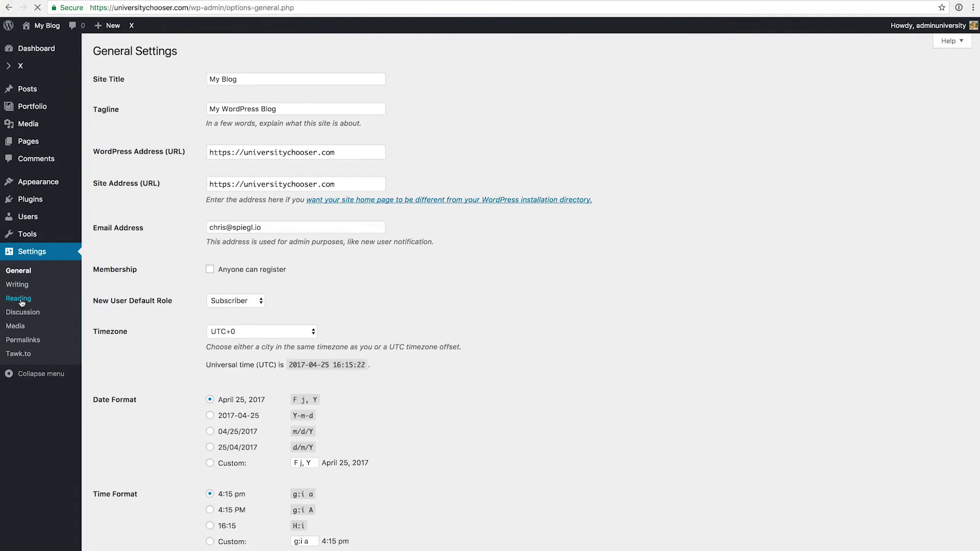
{"action": "left_click", "coordinate": [21, 302]}
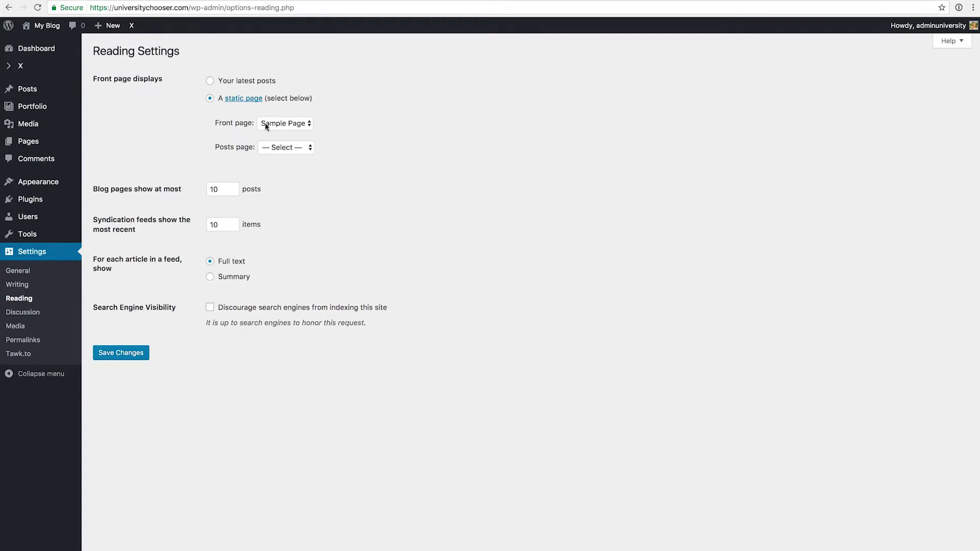
{"action": "left_click", "coordinate": [296, 123]}
{"action": "left_click", "coordinate": [274, 115]}
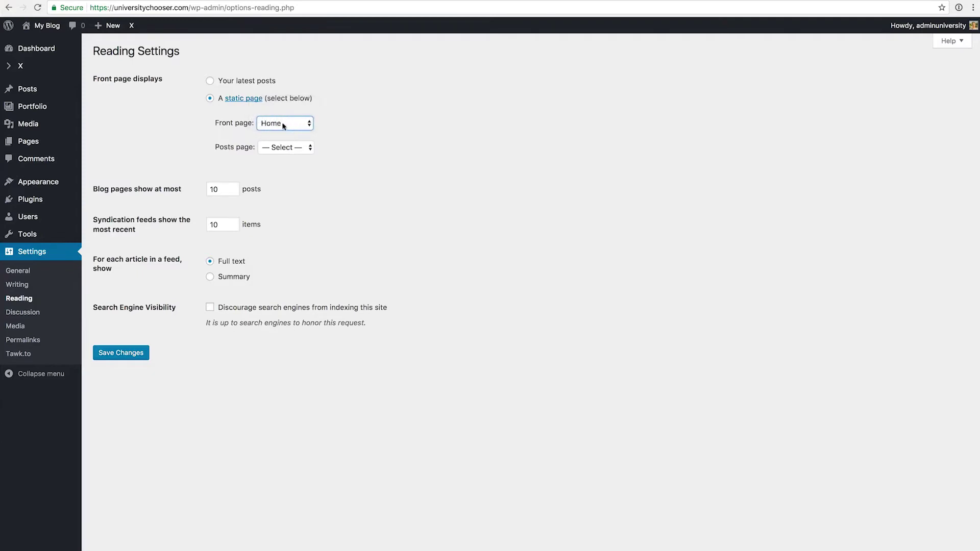
{"action": "left_click", "coordinate": [118, 356]}
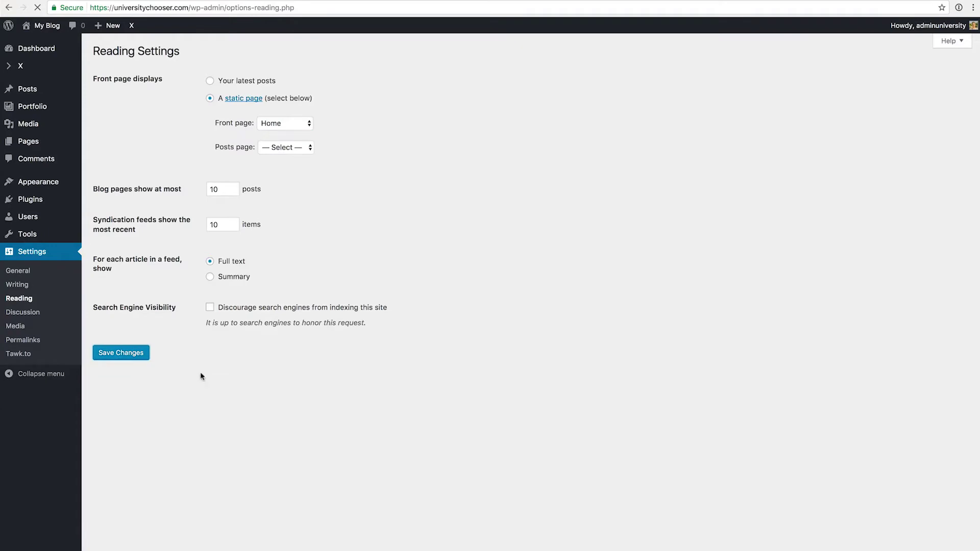
Add another new page titled "Blog" and publish it.
{"action": "mouse_move", "coordinate": [43, 201]}
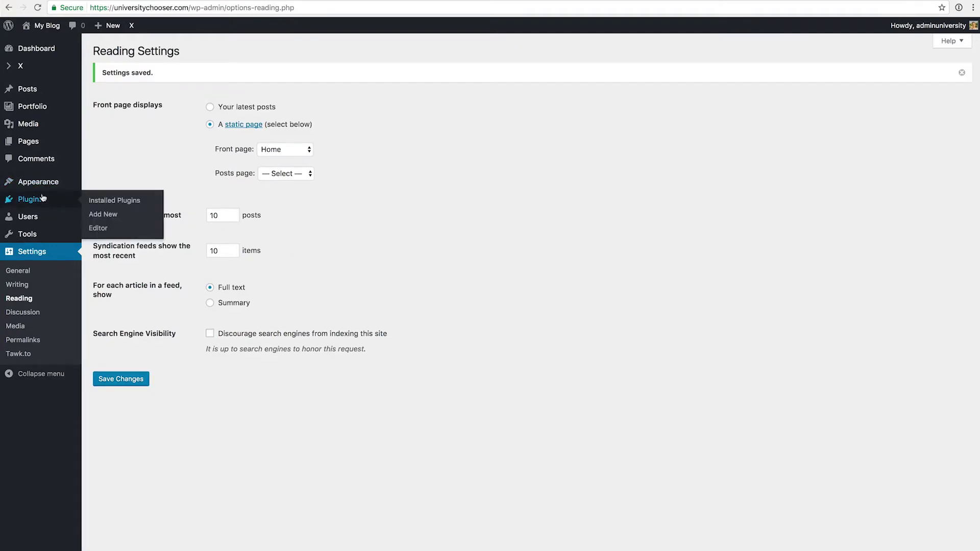
{"action": "mouse_move", "coordinate": [36, 147]}
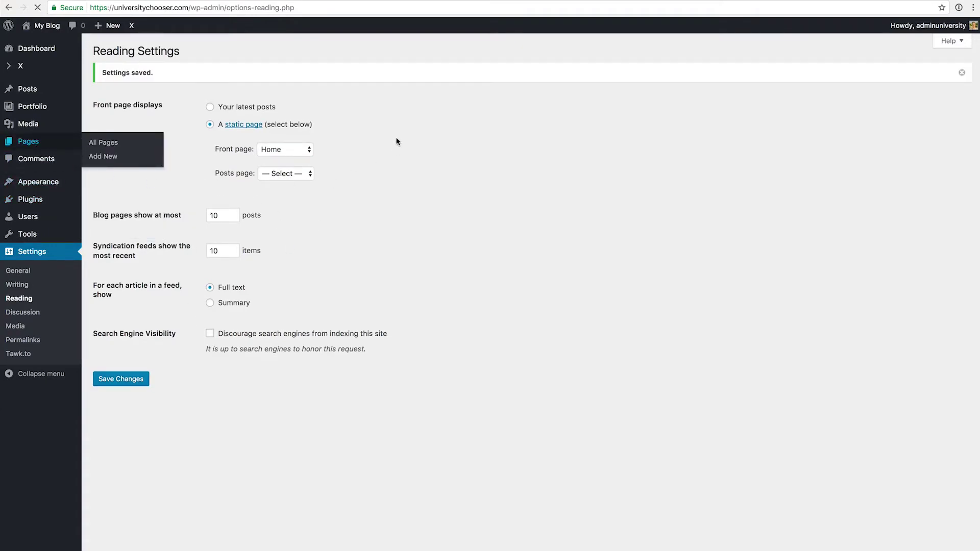
{"action": "left_click", "coordinate": [152, 54]}
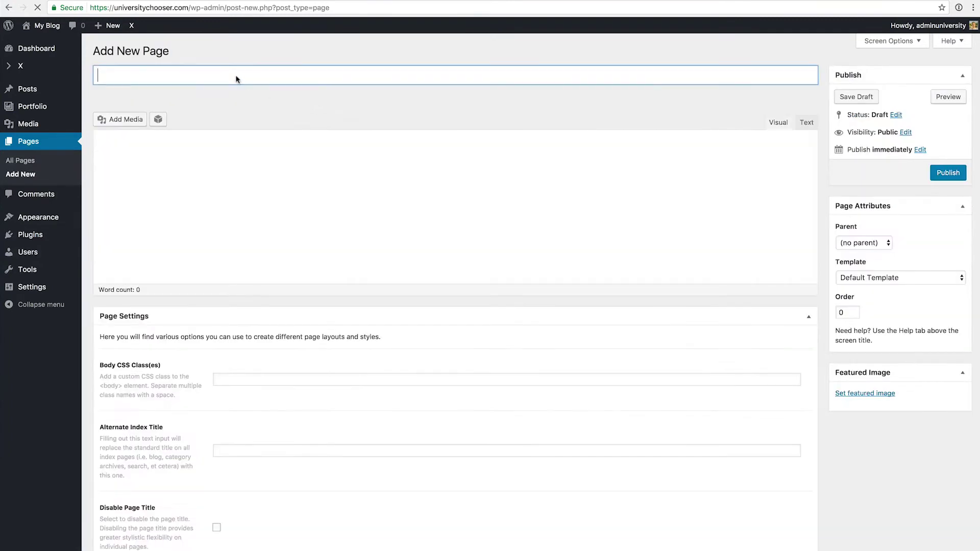
{"action": "type", "text": "blog"}
{"action": "left_click", "coordinate": [948, 173]}
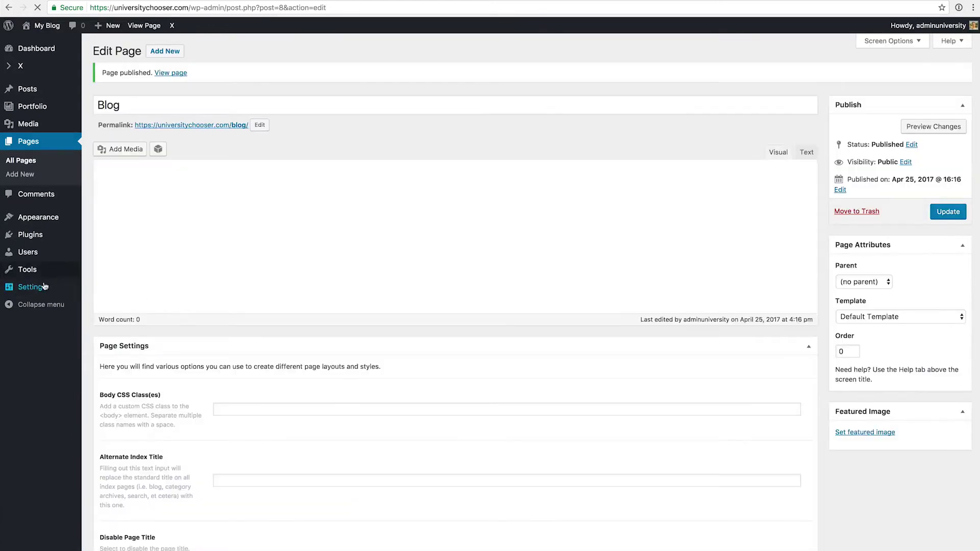
In the Reading settings, assign Blog as the posts page and save the changes.
{"action": "mouse_move", "coordinate": [45, 286]}
{"action": "left_click", "coordinate": [102, 316]}
{"action": "left_click", "coordinate": [271, 152]}
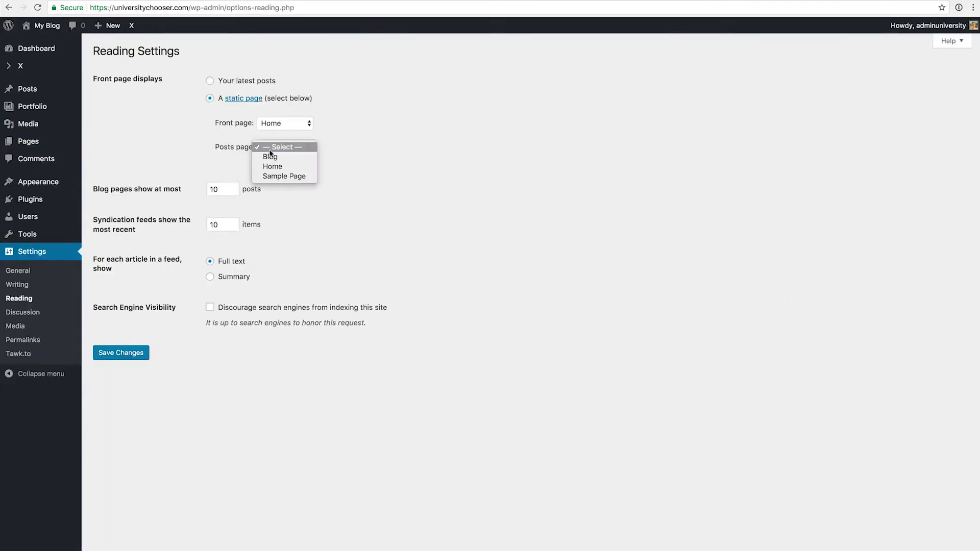
{"action": "left_click", "coordinate": [285, 157]}
{"action": "left_click", "coordinate": [119, 351]}
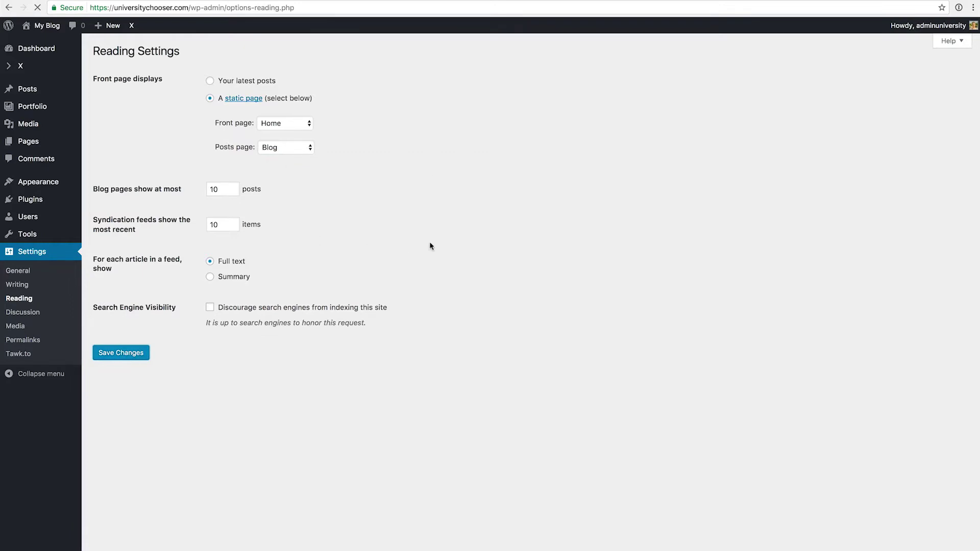
View the public blog page at universitychooser.com/blog and open its "Hello world!" post.
{"action": "left_click_drag", "start_coordinate": [188, 6], "coordinate": [672, 31]}
{"action": "type", "text": "/blog"}
{"action": "key", "text": "Return"}
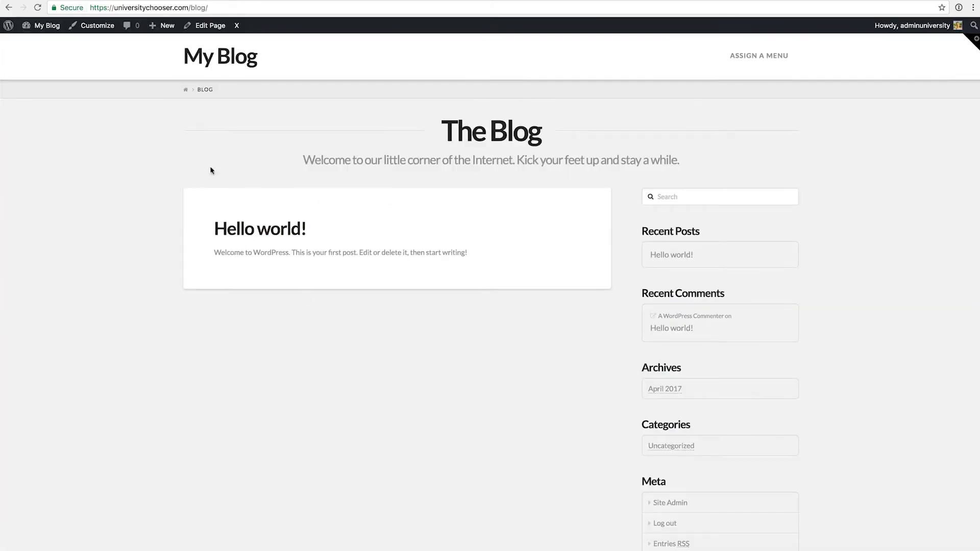
{"action": "left_click_drag", "start_coordinate": [457, 136], "coordinate": [562, 135]}
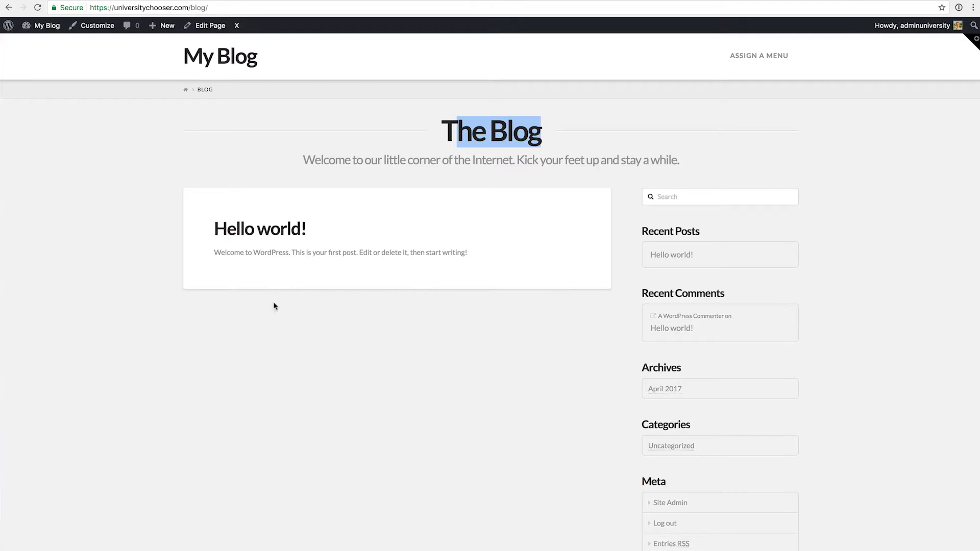
{"action": "left_click", "coordinate": [286, 249]}
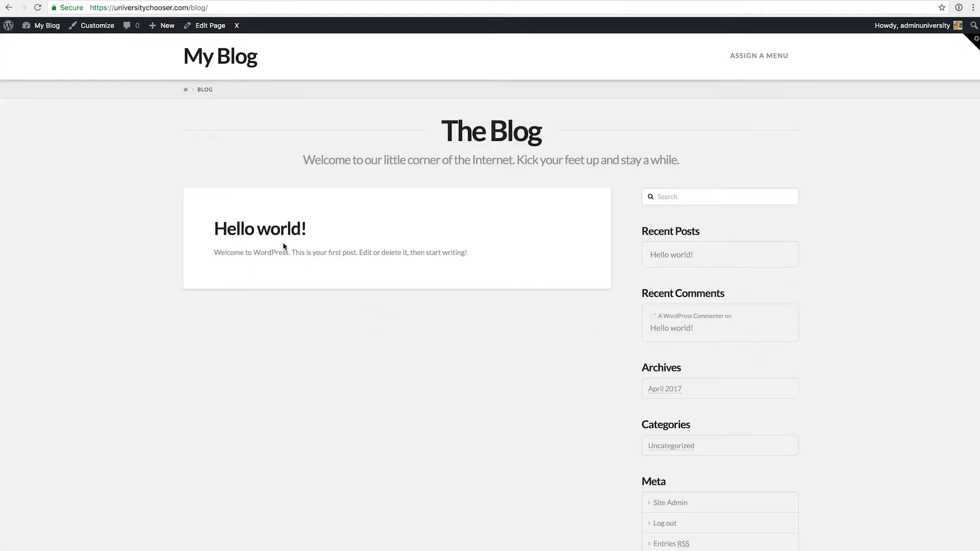
{"action": "left_click", "coordinate": [269, 237]}
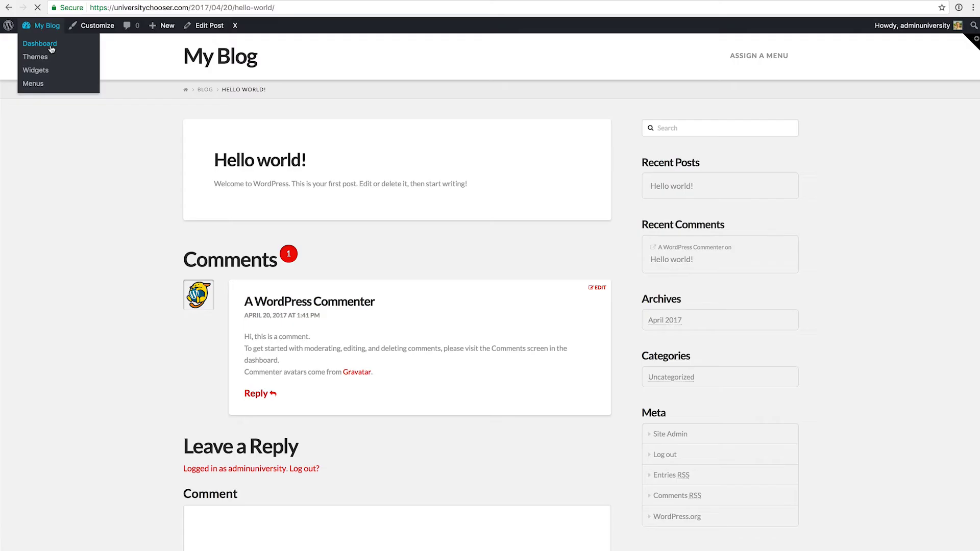
Return to the admin's page list and open the Home page in the Cornerstone editor.
{"action": "left_click", "coordinate": [51, 46]}
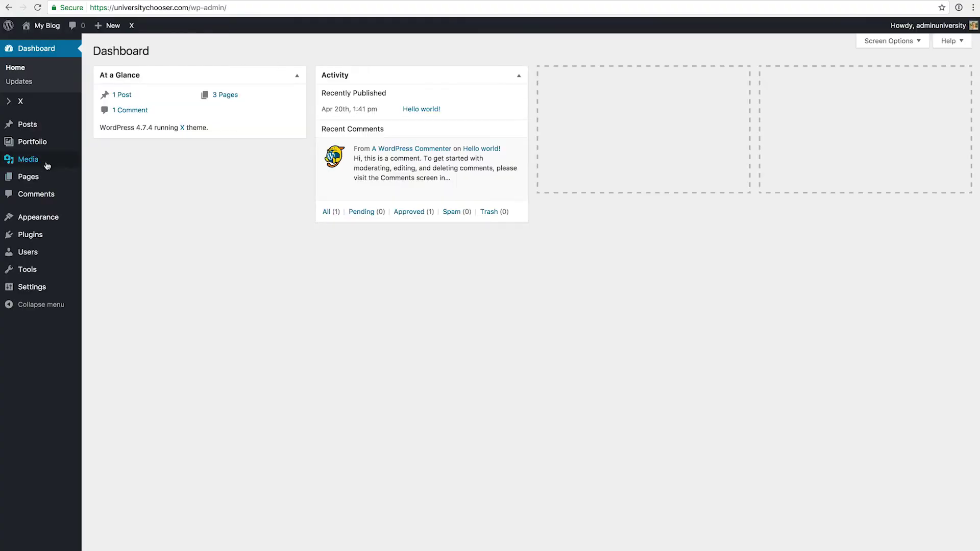
{"action": "mouse_move", "coordinate": [29, 185]}
{"action": "left_click", "coordinate": [28, 183]}
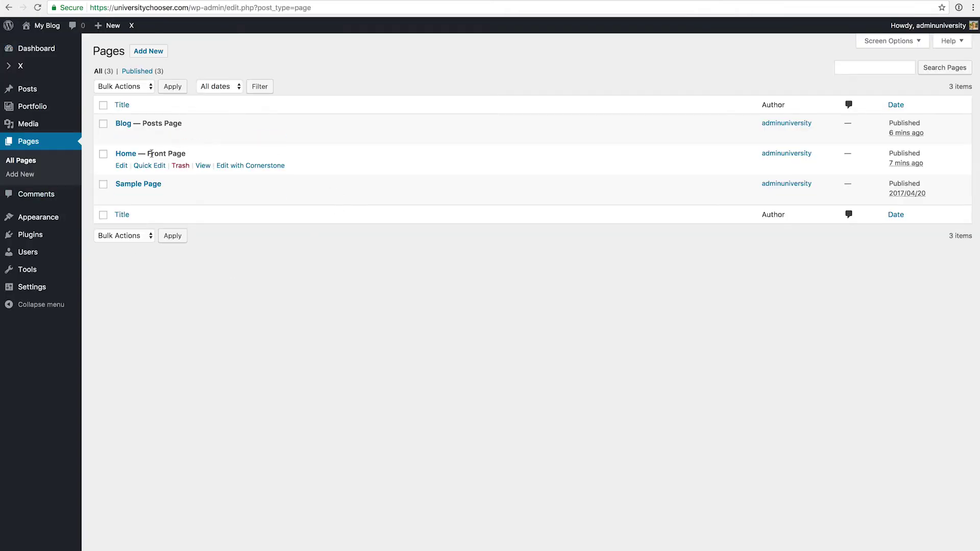
{"action": "left_click_drag", "start_coordinate": [149, 121], "coordinate": [182, 124]}
{"action": "left_click", "coordinate": [123, 168]}
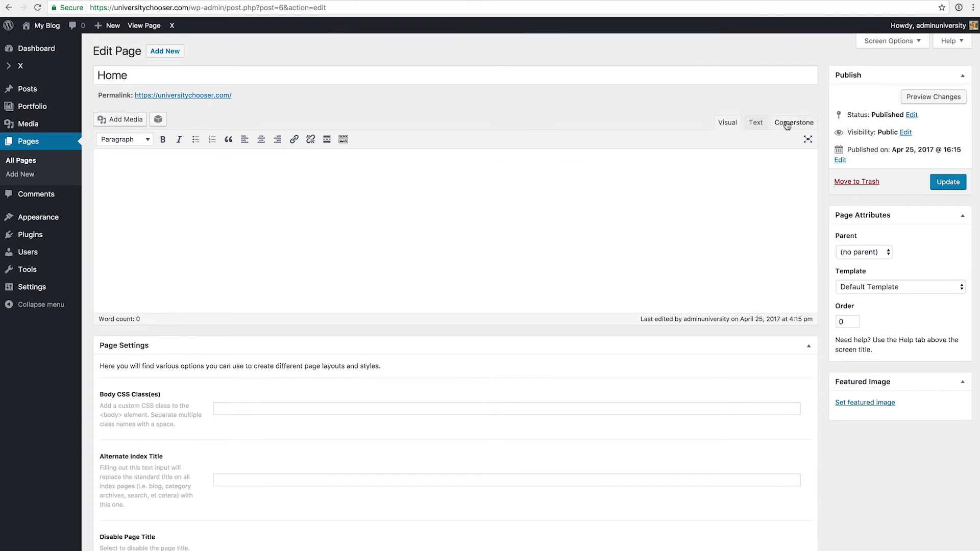
{"action": "left_click", "coordinate": [788, 126]}
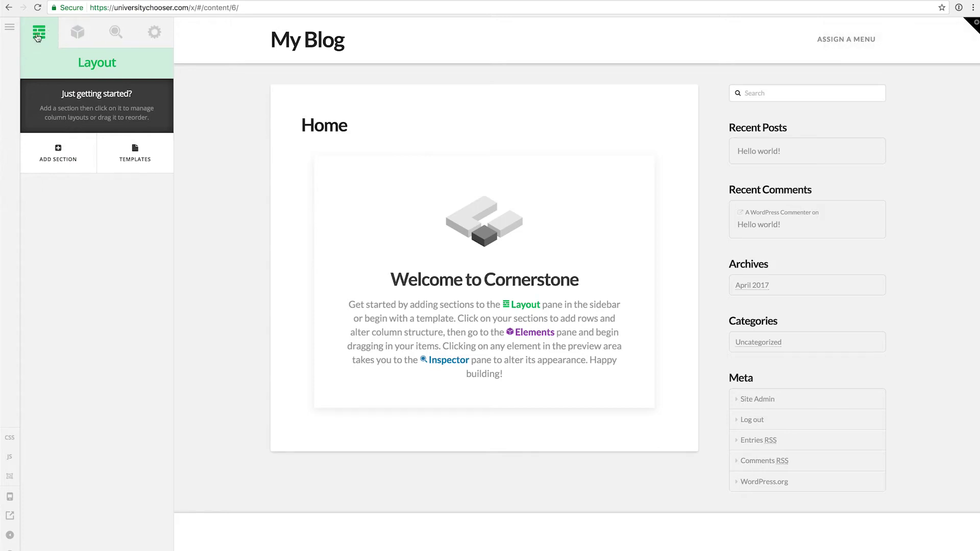
Look through Cornerstone's available elements, the Inspector and the page's X Settings.
{"action": "left_click", "coordinate": [74, 41]}
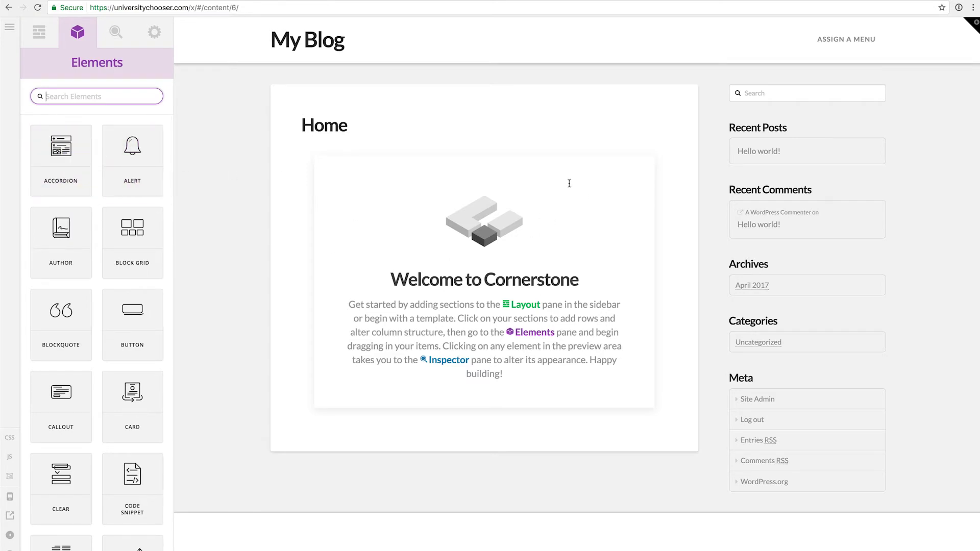
{"action": "left_click", "coordinate": [114, 39]}
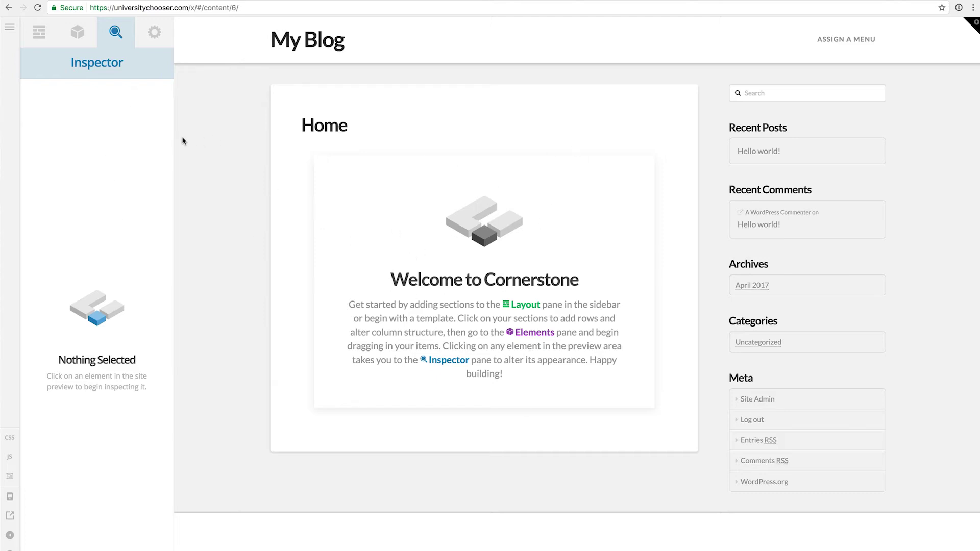
{"action": "left_click", "coordinate": [154, 34]}
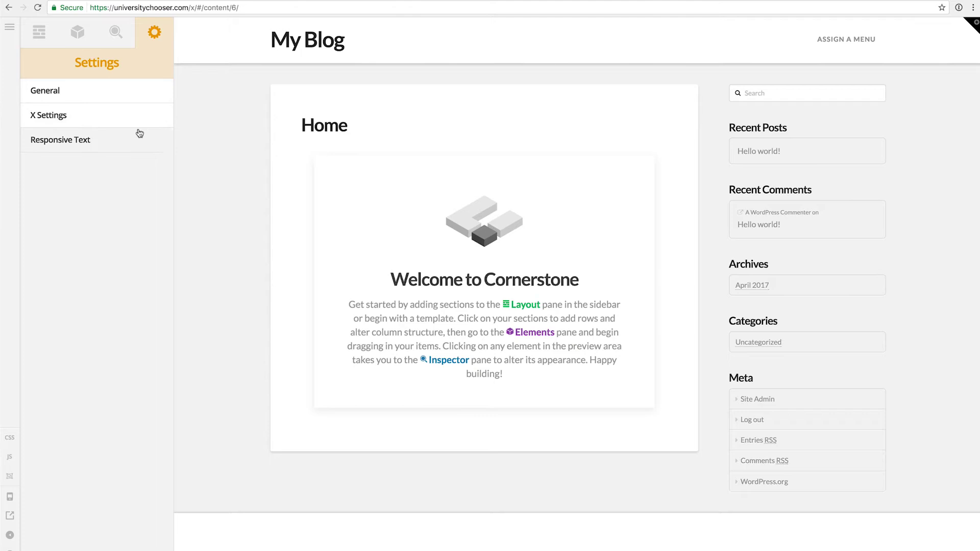
{"action": "left_click", "coordinate": [96, 126]}
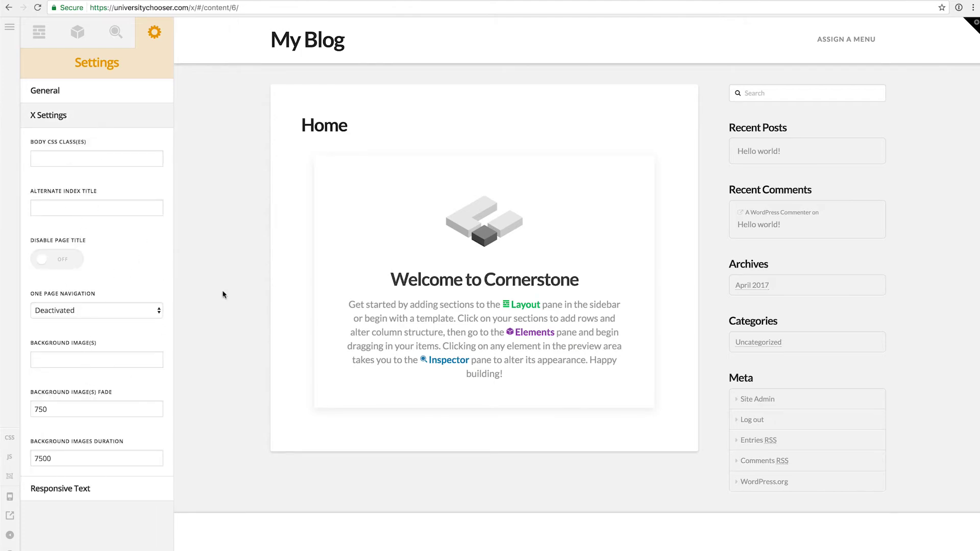
Set the Home page's template to "Blank - No Container | Header, Footer" and reload the editor with it applied.
{"action": "left_click", "coordinate": [115, 94]}
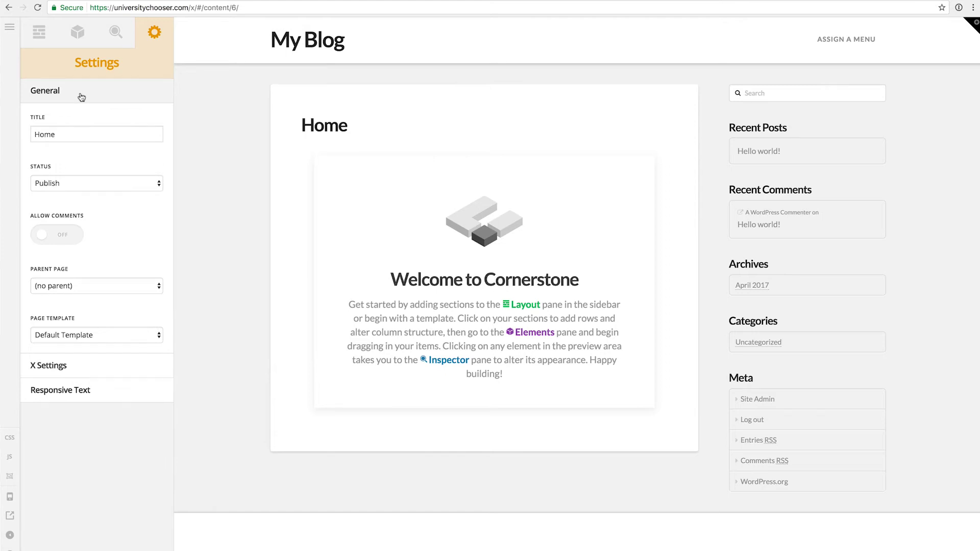
{"action": "left_click", "coordinate": [85, 333]}
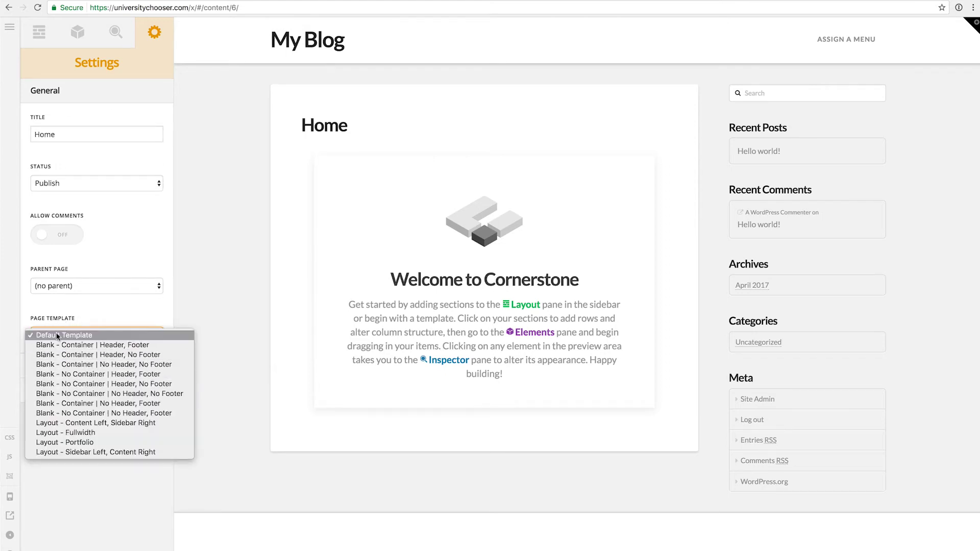
{"action": "left_click", "coordinate": [84, 375]}
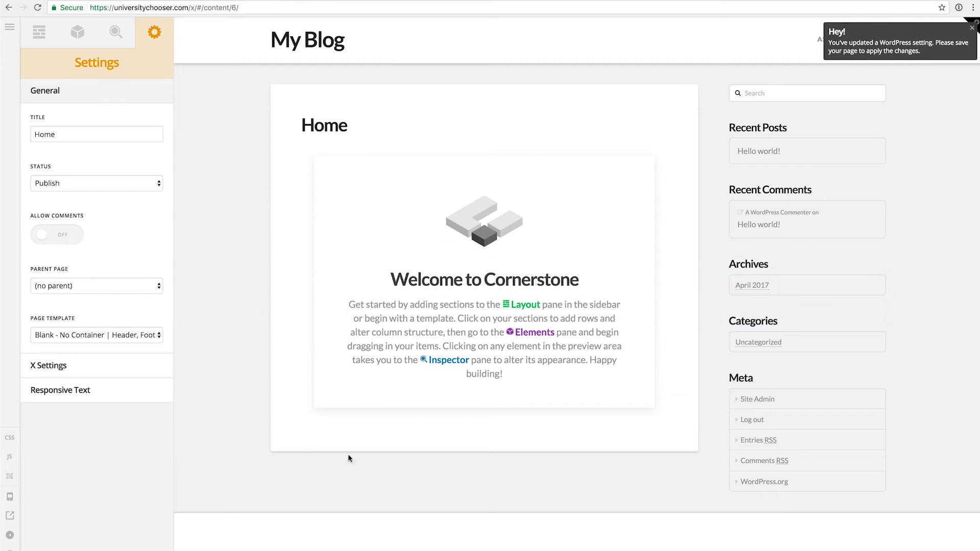
{"action": "key", "text": "super+r"}
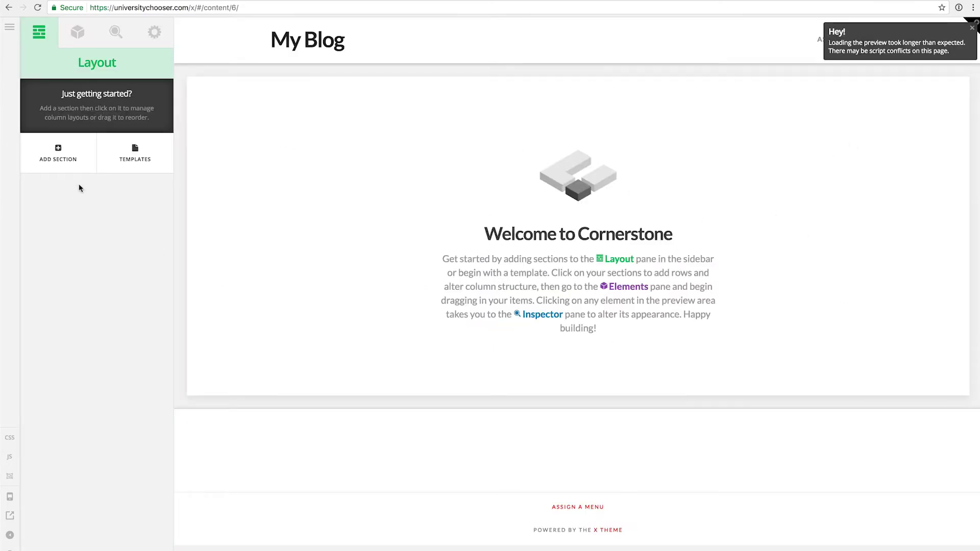
Add a first section to the Home page's layout.
{"action": "left_click", "coordinate": [58, 152]}
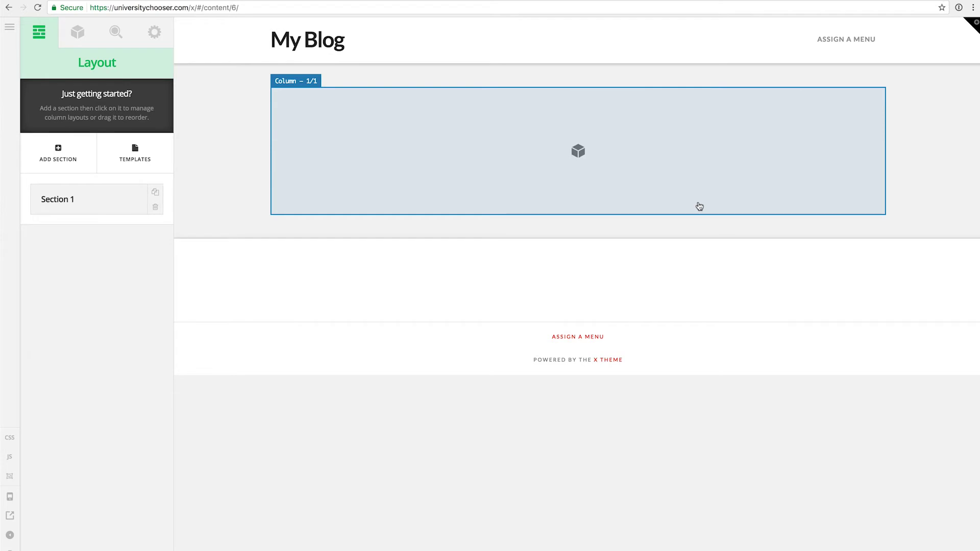
Rename the first section to "Above the Fold" and return to the section list.
{"action": "left_click", "coordinate": [83, 202]}
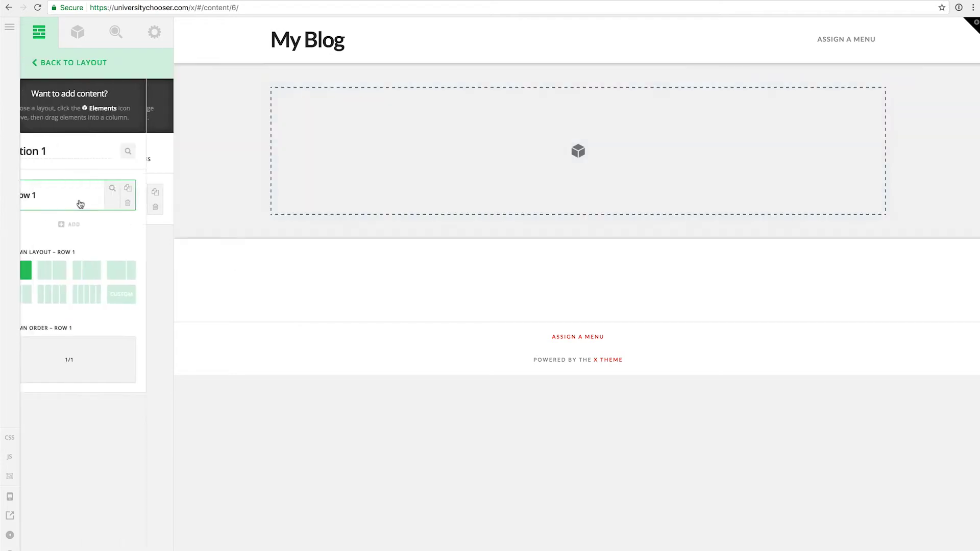
{"action": "left_click", "coordinate": [84, 158]}
{"action": "triple_click", "coordinate": [85, 158]}
{"action": "type", "text": "F"}
{"action": "key", "text": "BackSpace"}
{"action": "type", "text": "Above the Fold"}
{"action": "key", "text": "Return"}
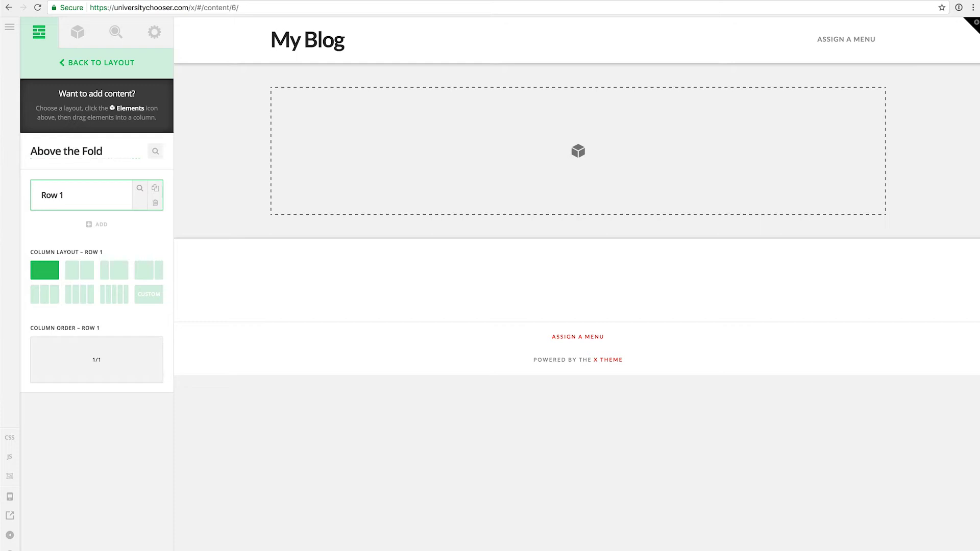
{"action": "left_click", "coordinate": [52, 76]}
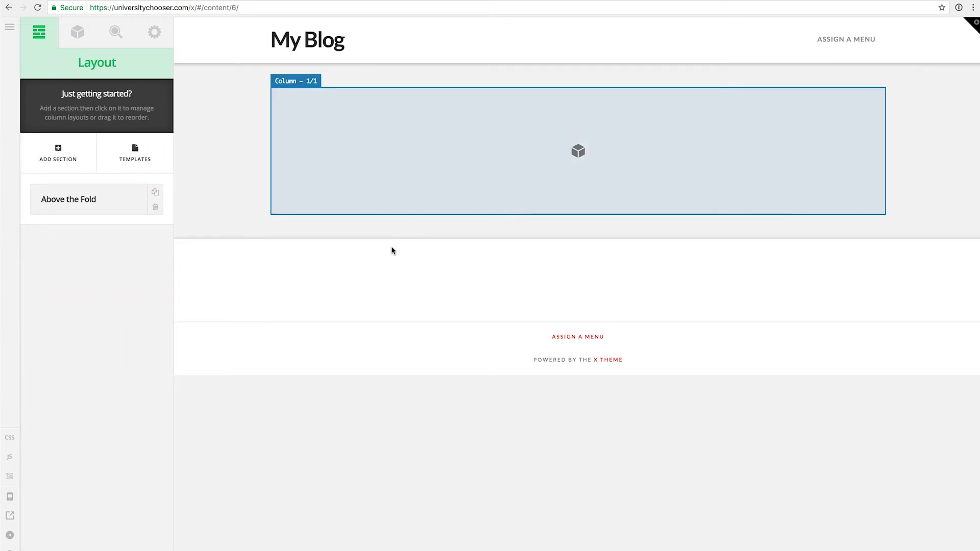
Add a second section to the Home page and name it "About".
{"action": "left_click", "coordinate": [52, 150]}
{"action": "left_click", "coordinate": [72, 243]}
{"action": "left_click_drag", "start_coordinate": [69, 152], "coordinate": [94, 148]}
{"action": "key", "text": "super+a"}
{"action": "type", "text": "Abou"}
{"action": "type", "text": "t"}
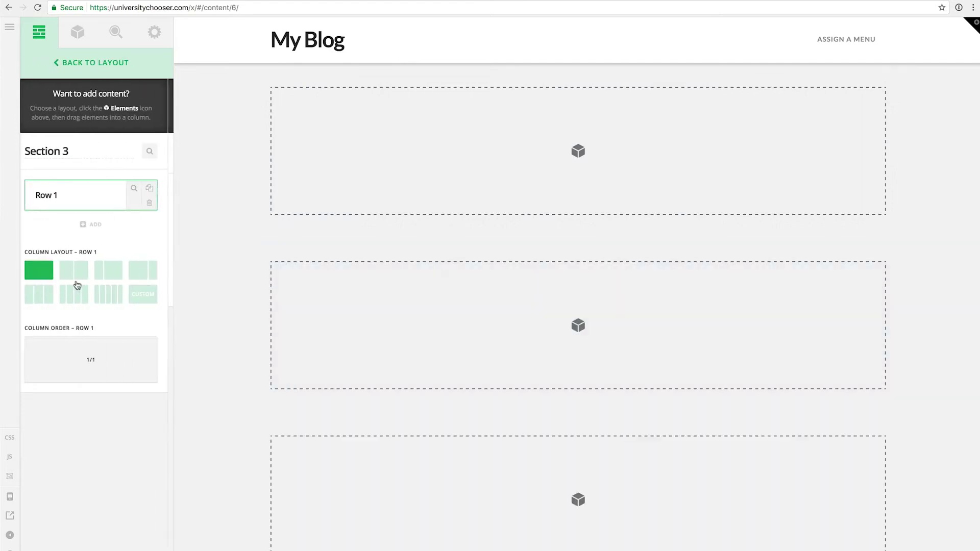
Name the third section "CTA - End" and return to the section list.
{"action": "left_click", "coordinate": [80, 149]}
{"action": "key", "text": "super+a"}
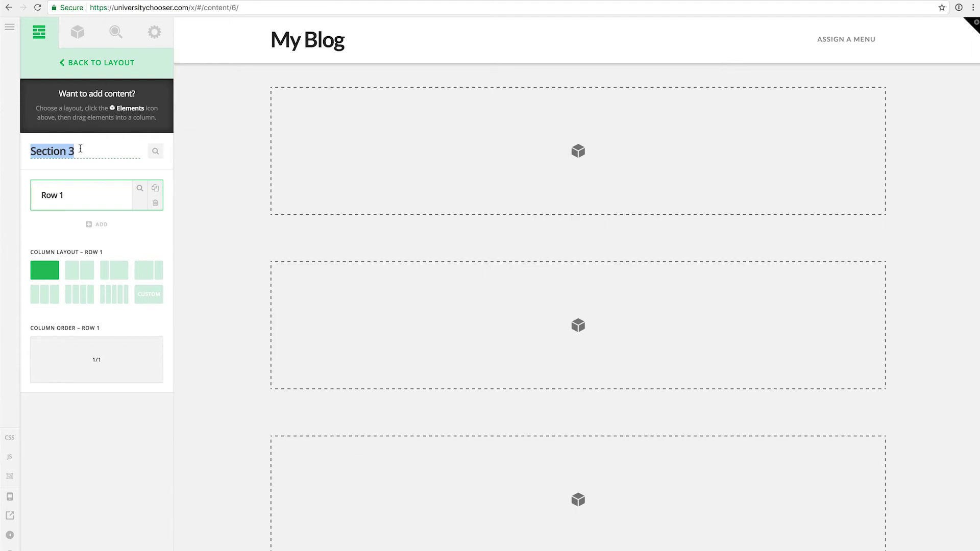
{"action": "type", "text": "Lasa"}
{"action": "key", "text": "super+a"}
{"action": "type", "text": "C"}
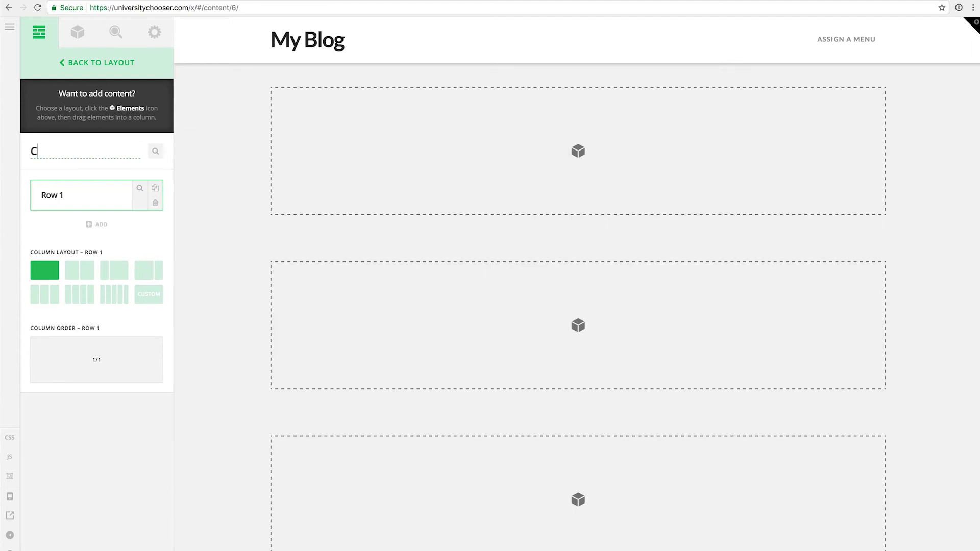
{"action": "type", "text": "TA - END"}
{"action": "key", "text": "BackSpace"}
{"action": "type", "text": "nd"}
{"action": "key", "text": "Return"}
{"action": "left_click", "coordinate": [56, 64]}
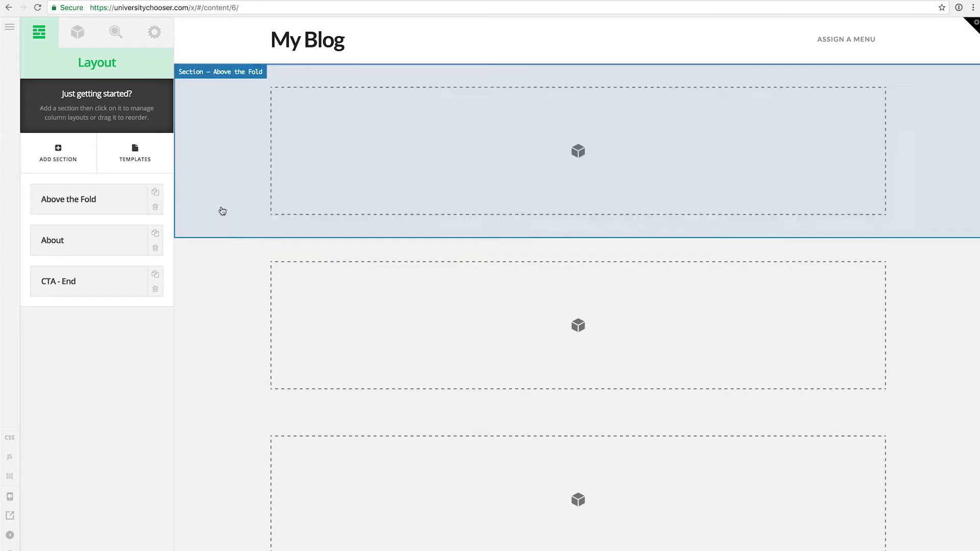
Add a second row to the Above the Fold section and give it a 2/3 + 1/3 column layout.
{"action": "left_click_drag", "start_coordinate": [85, 202], "coordinate": [87, 200]}
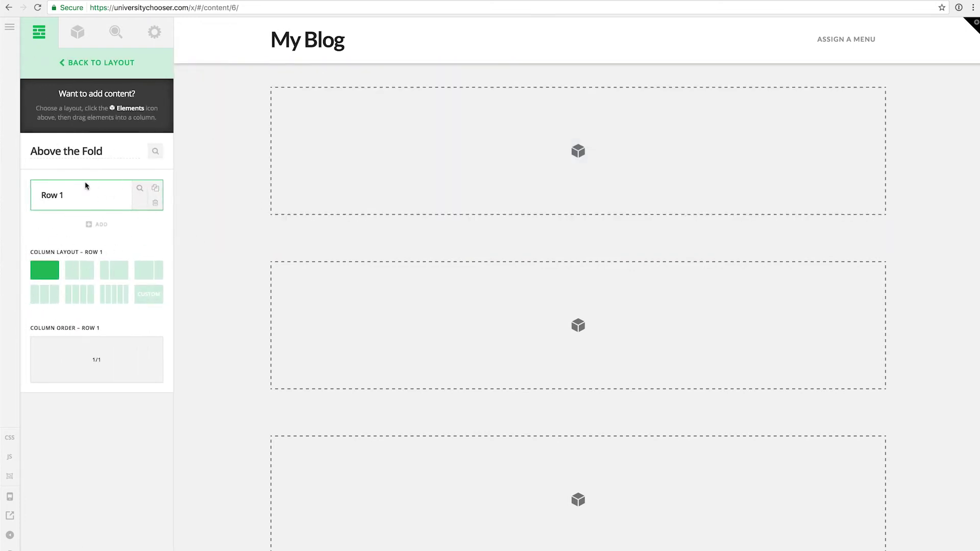
{"action": "left_click", "coordinate": [97, 225]}
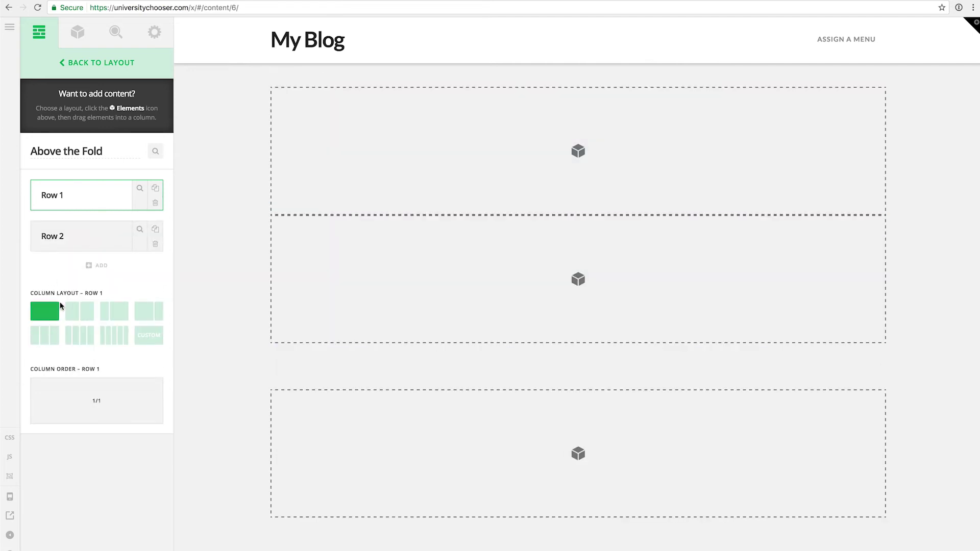
{"action": "left_click", "coordinate": [60, 240]}
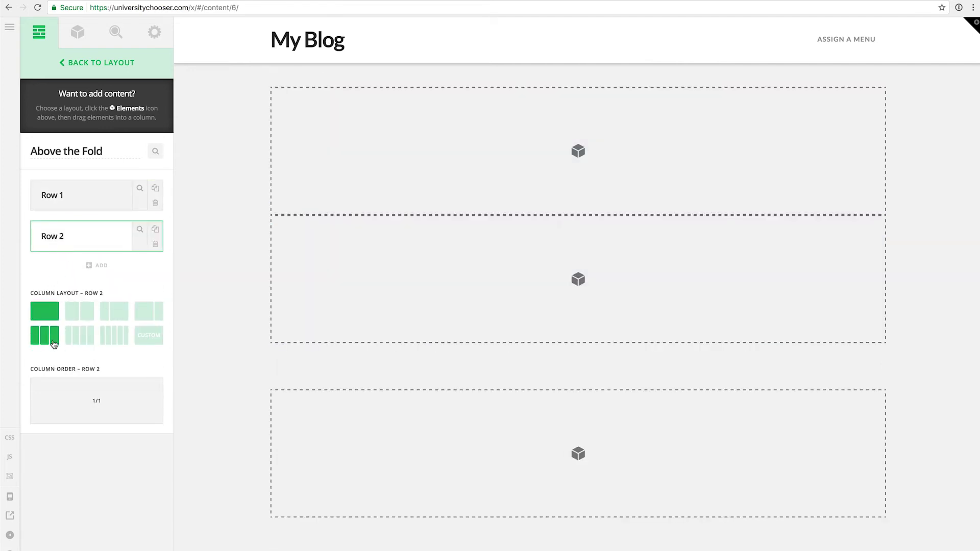
{"action": "left_click", "coordinate": [149, 311]}
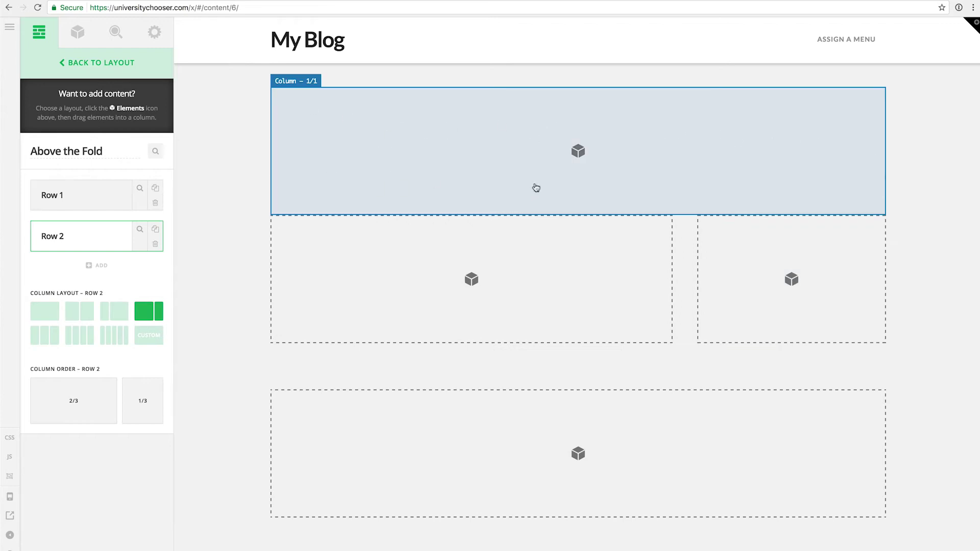
Place a Custom Headline element in the full-width first row of Above the Fold and center its text.
{"action": "left_click", "coordinate": [82, 40]}
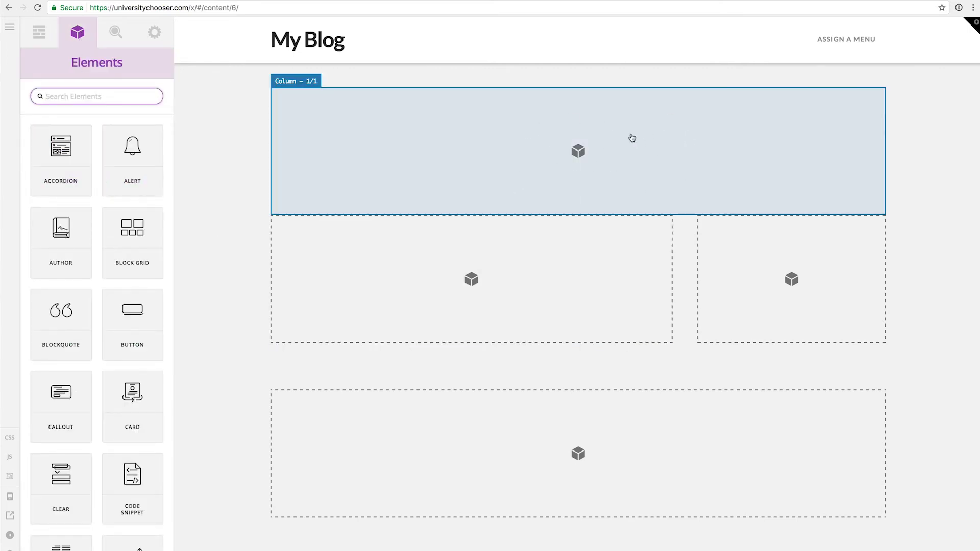
{"action": "type", "text": "head"}
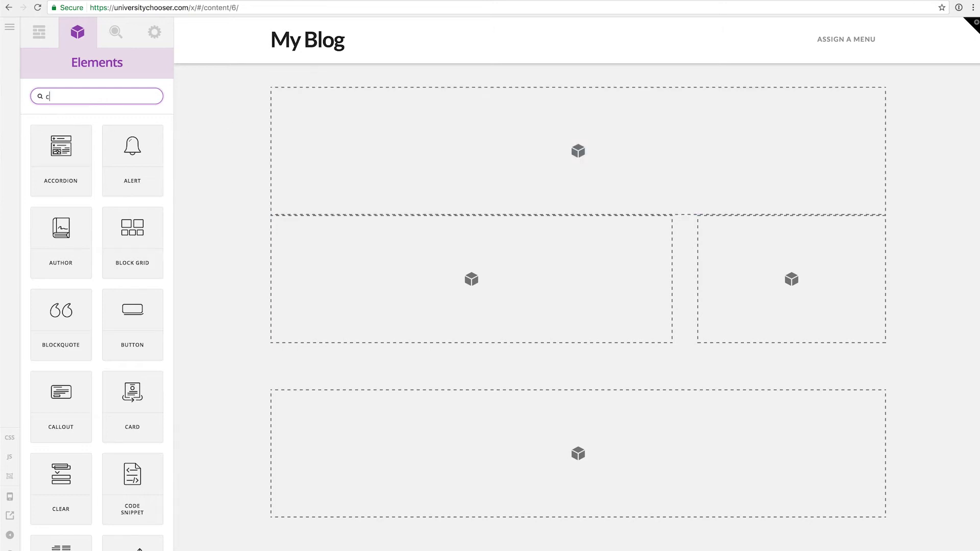
{"action": "mouse_move", "coordinate": [61, 148]}
{"action": "left_mouse_down"}
{"action": "mouse_move", "coordinate": [60, 160]}
{"action": "mouse_move", "coordinate": [542, 120]}
{"action": "left_mouse_up"}
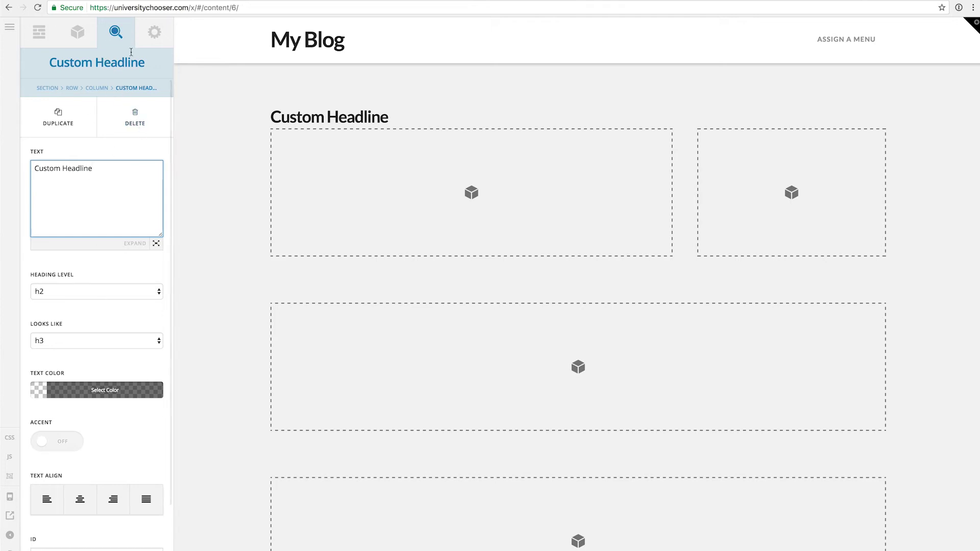
{"action": "scroll", "coordinate": [116, 408], "scroll_direction": "down", "scroll_amount": 2}
{"action": "scroll", "coordinate": [117, 409], "scroll_direction": "up", "scroll_amount": 2}
{"action": "left_click", "coordinate": [85, 510]}
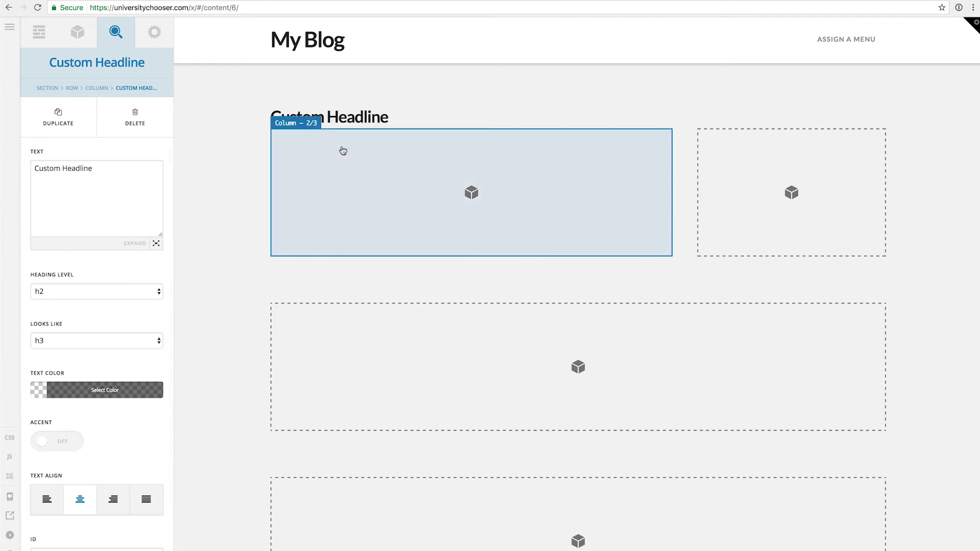
{"action": "left_click", "coordinate": [337, 110]}
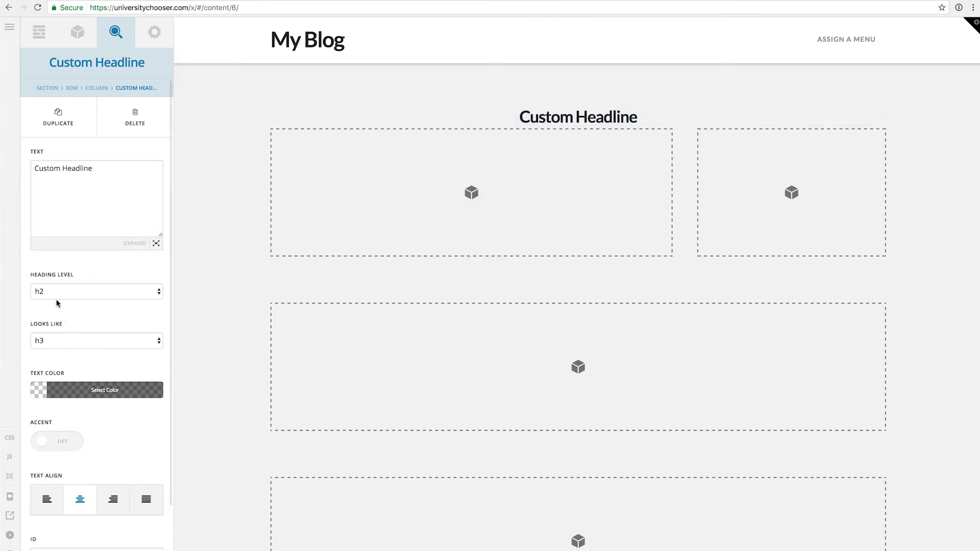
Set both the heading level and the Looks Like option of the custom headline to h1.
{"action": "left_click", "coordinate": [52, 292]}
{"action": "left_click", "coordinate": [50, 282]}
{"action": "left_click", "coordinate": [60, 341]}
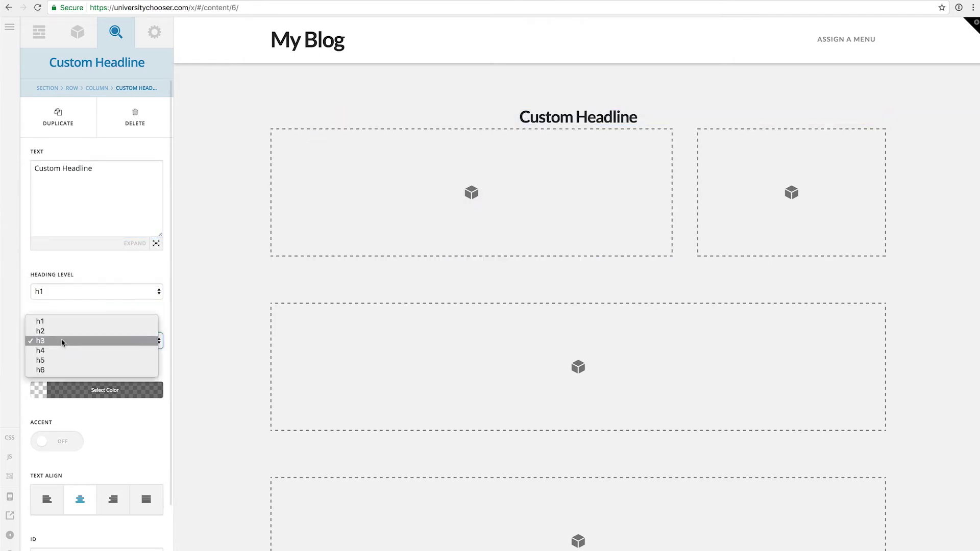
{"action": "left_click", "coordinate": [57, 336]}
{"action": "left_click", "coordinate": [57, 335]}
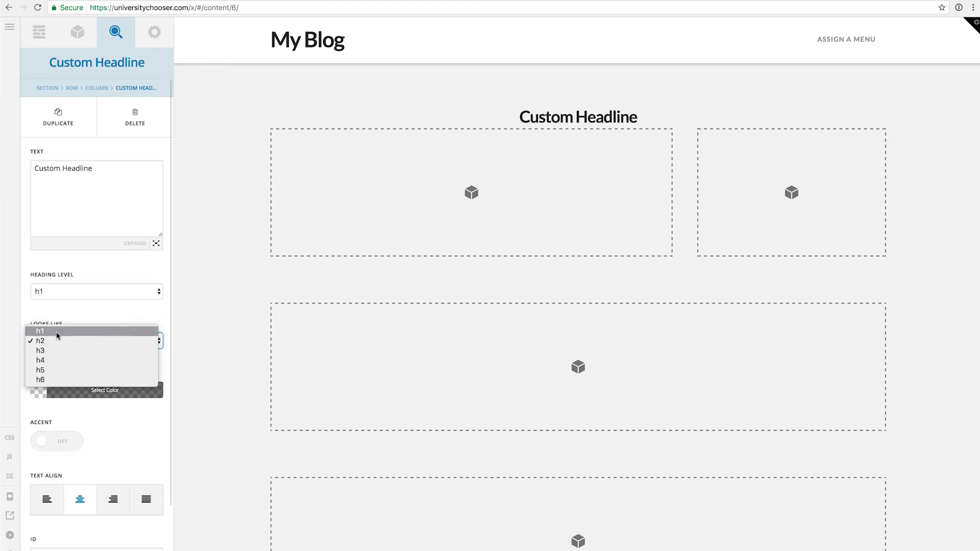
{"action": "left_click", "coordinate": [57, 332]}
{"action": "left_click", "coordinate": [65, 341]}
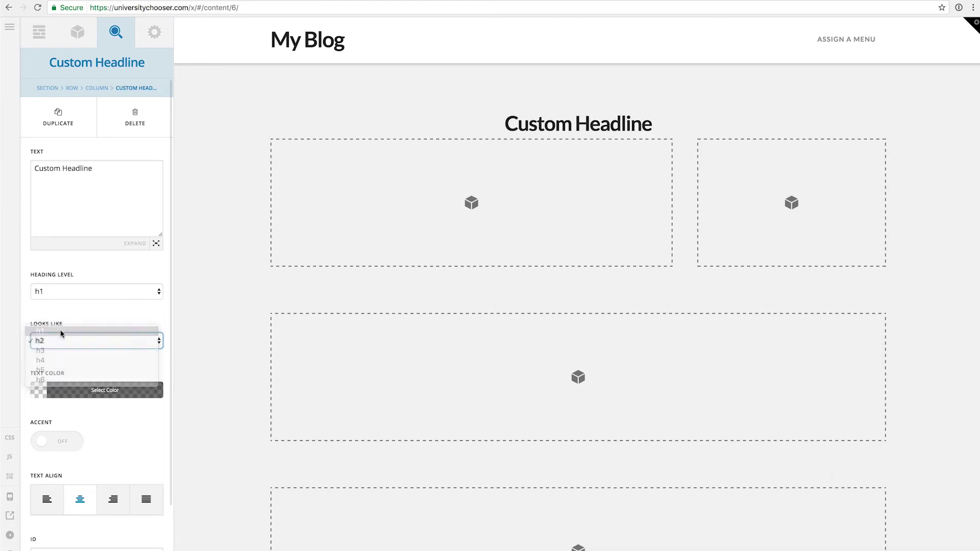
{"action": "left_click", "coordinate": [56, 331]}
Assign the class "man" to the custom headline.
{"action": "left_click", "coordinate": [536, 131]}
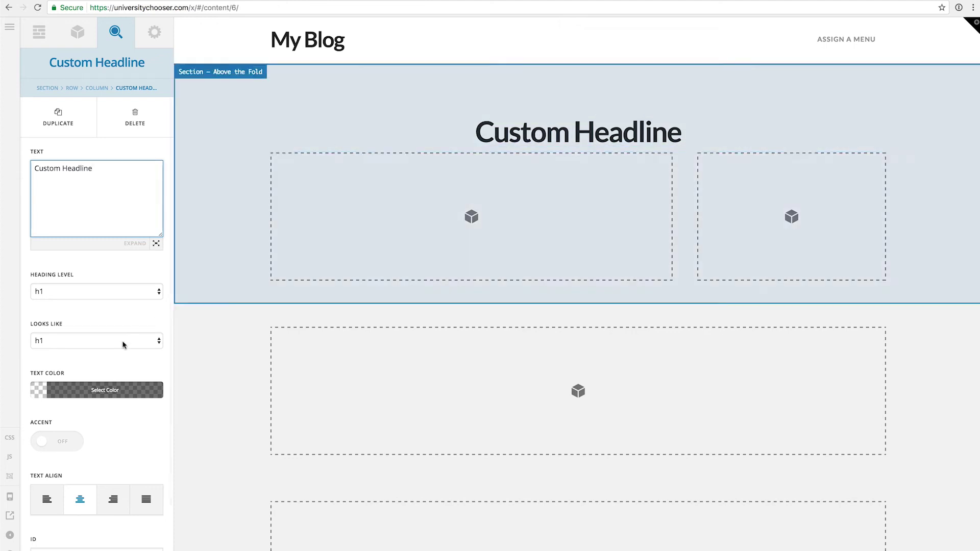
{"action": "scroll", "coordinate": [123, 350], "scroll_direction": "down", "scroll_amount": 3}
{"action": "left_click", "coordinate": [69, 515]}
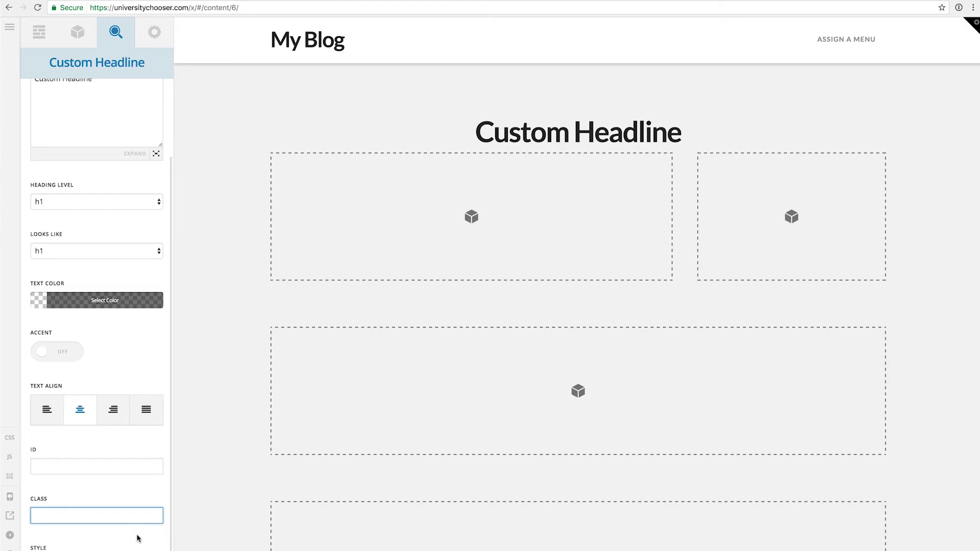
{"action": "type", "text": "j"}
{"action": "key", "text": "BackSpace"}
{"action": "type", "text": "nn"}
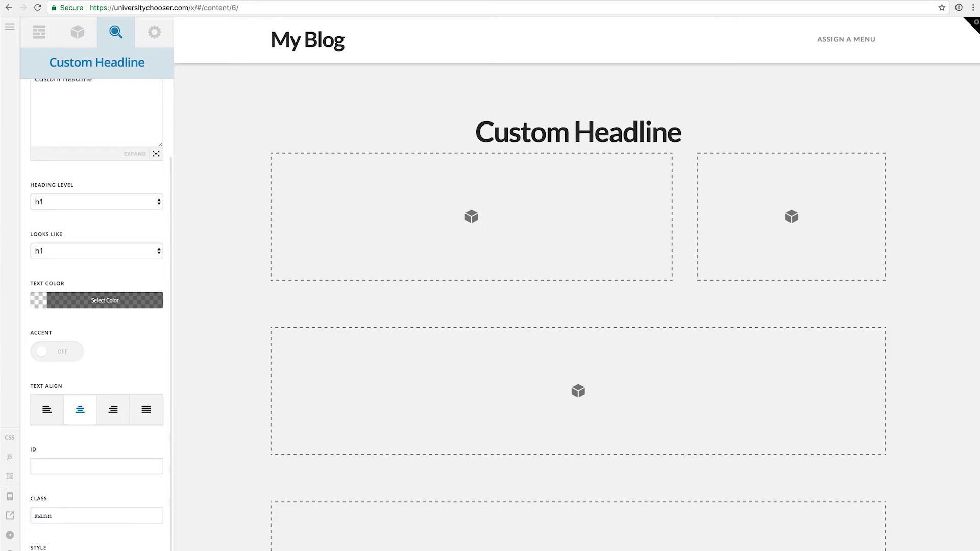
{"action": "key", "text": "BackSpace"}
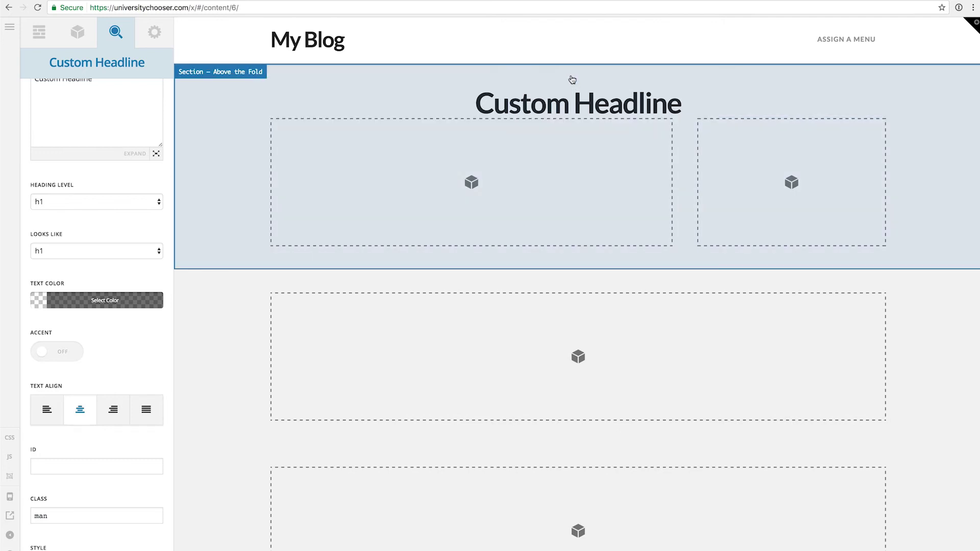
{"action": "left_click", "coordinate": [529, 110]}
{"action": "scroll", "coordinate": [112, 117], "scroll_direction": "up", "scroll_amount": 2}
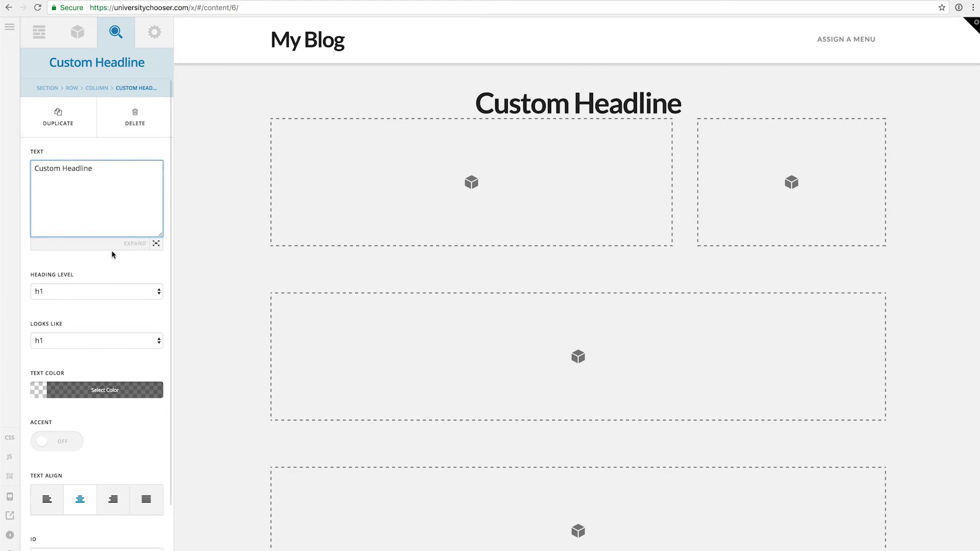
{"action": "left_click", "coordinate": [39, 32]}
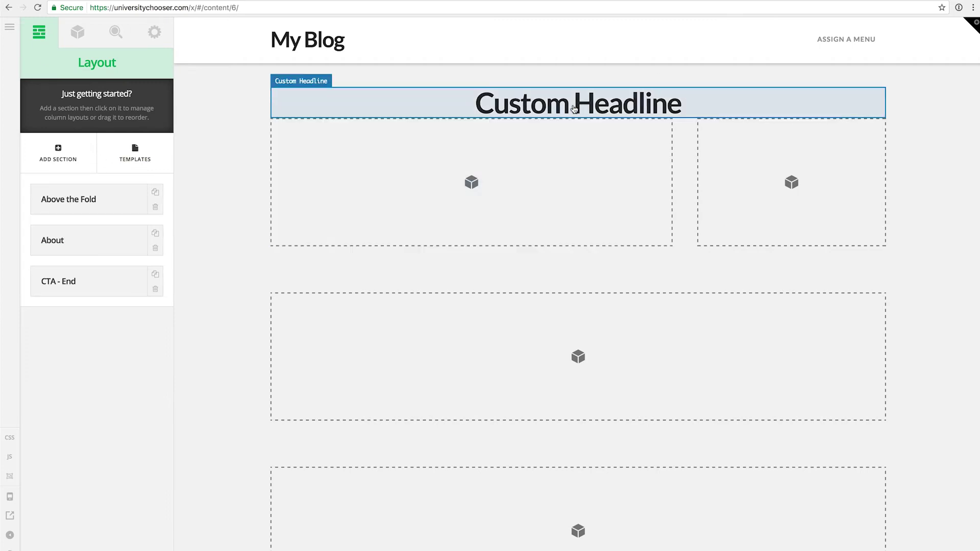
{"action": "left_click", "coordinate": [493, 179]}
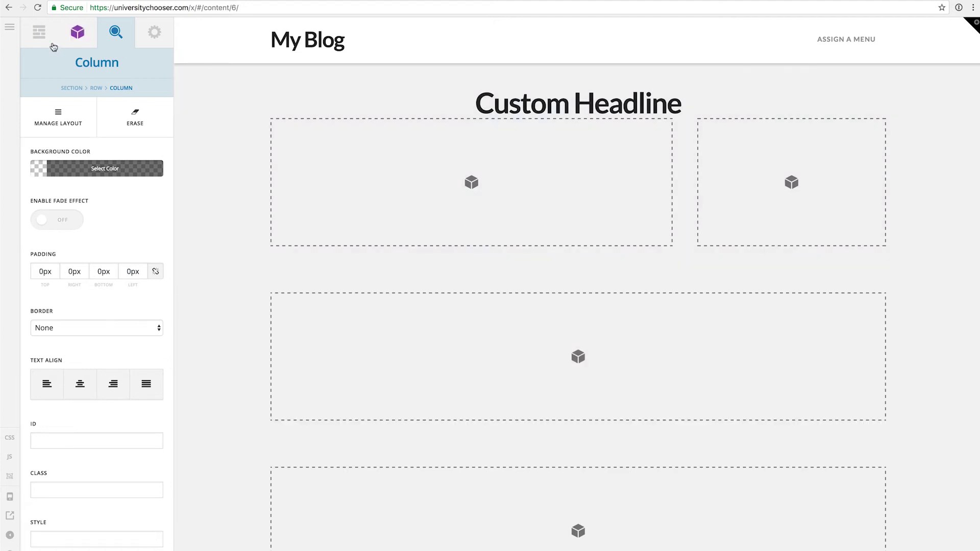
Insert the Themeco block "Features: 3 Columns" and move its section directly below Above the Fold.
{"action": "left_click", "coordinate": [39, 34]}
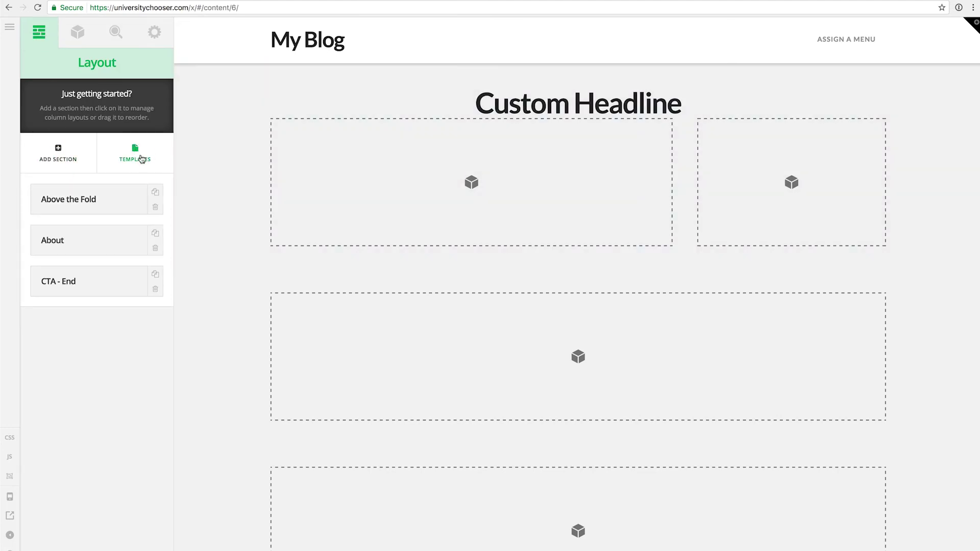
{"action": "left_click", "coordinate": [135, 155]}
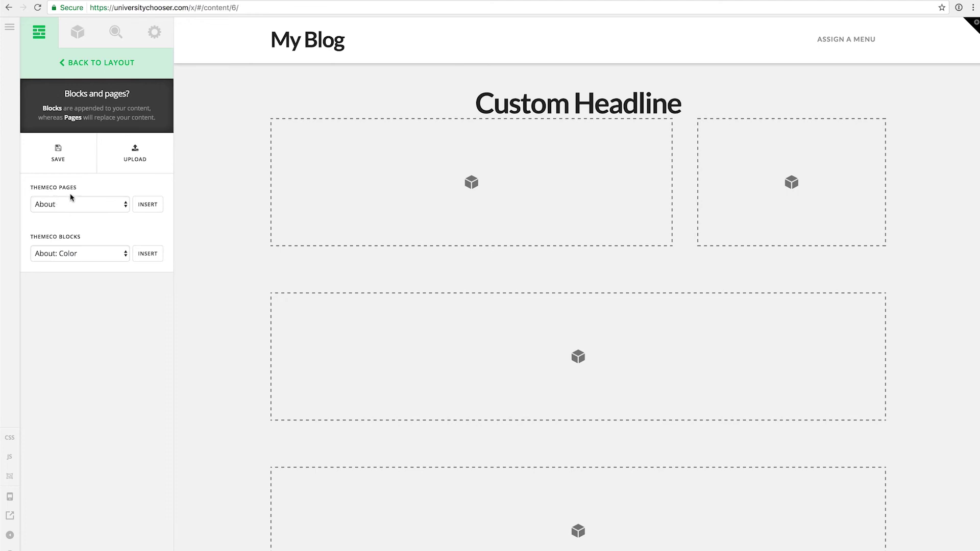
{"action": "left_click", "coordinate": [77, 254]}
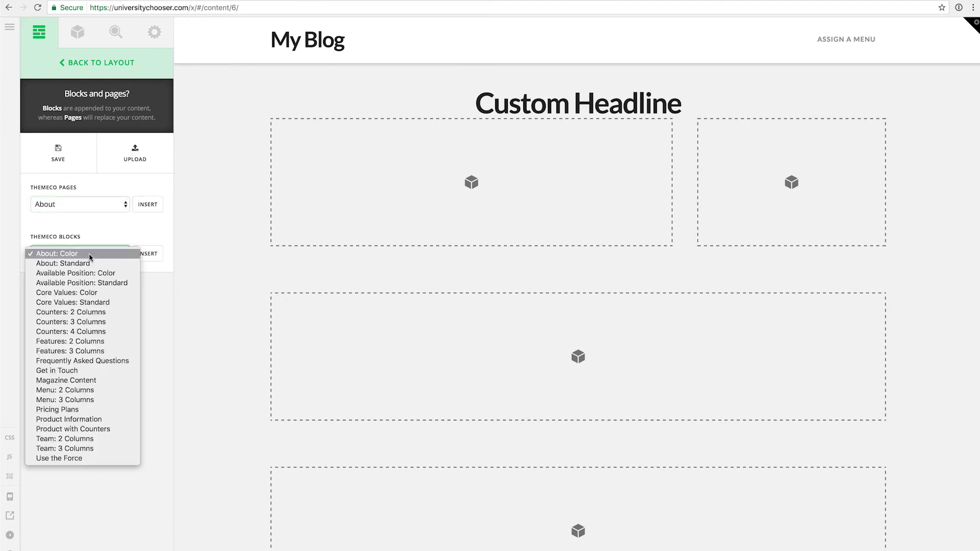
{"action": "left_click", "coordinate": [48, 232]}
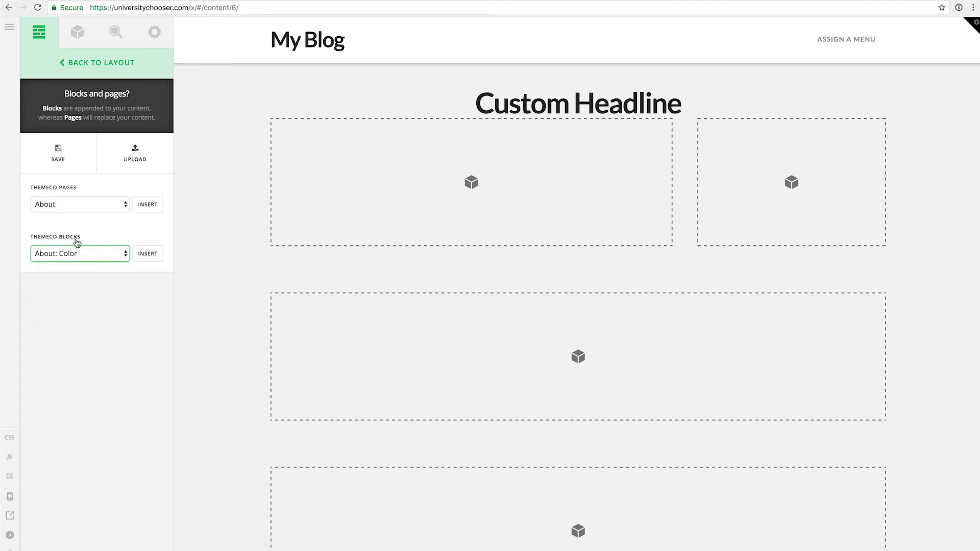
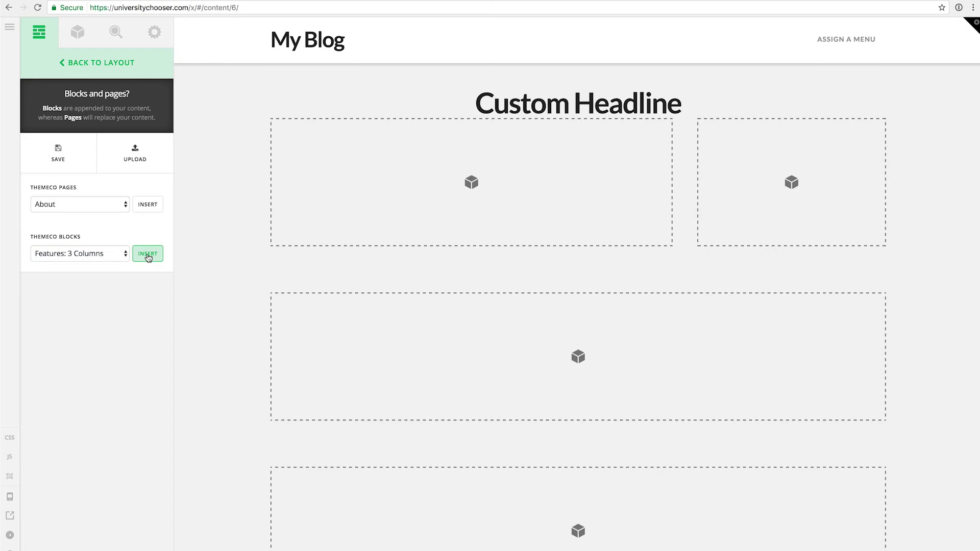
{"action": "left_click", "coordinate": [147, 254]}
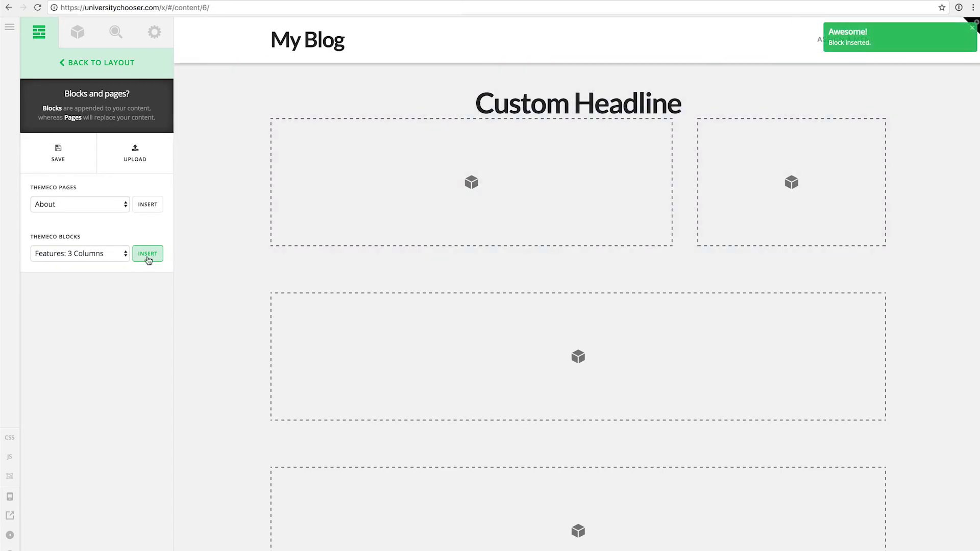
{"action": "left_click", "coordinate": [56, 64]}
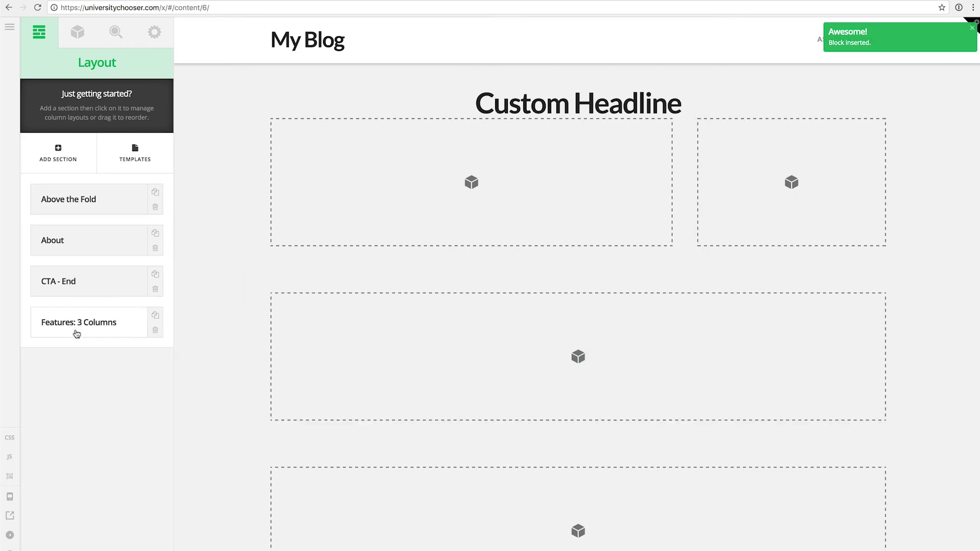
{"action": "left_click_drag", "start_coordinate": [88, 327], "coordinate": [79, 231]}
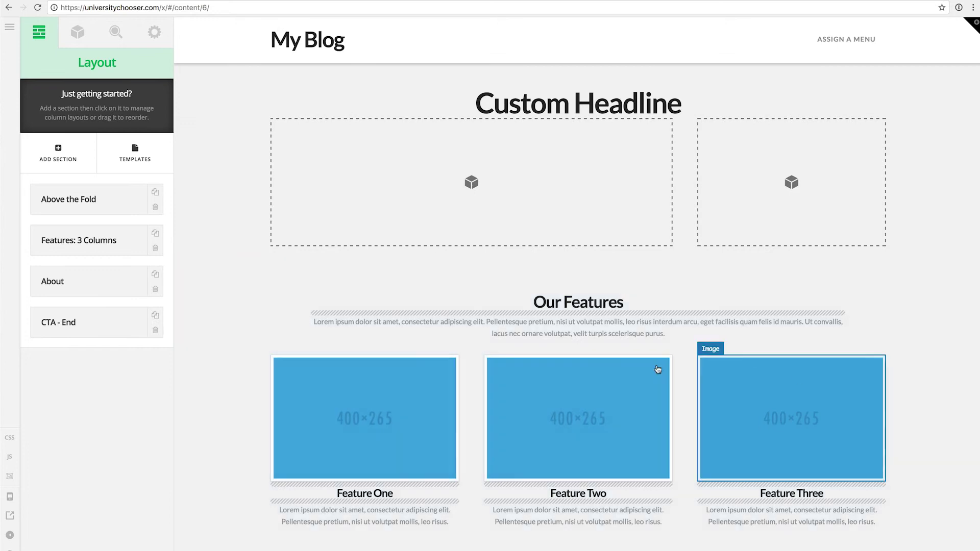
{"action": "scroll", "coordinate": [715, 397], "scroll_direction": "down", "scroll_amount": 4}
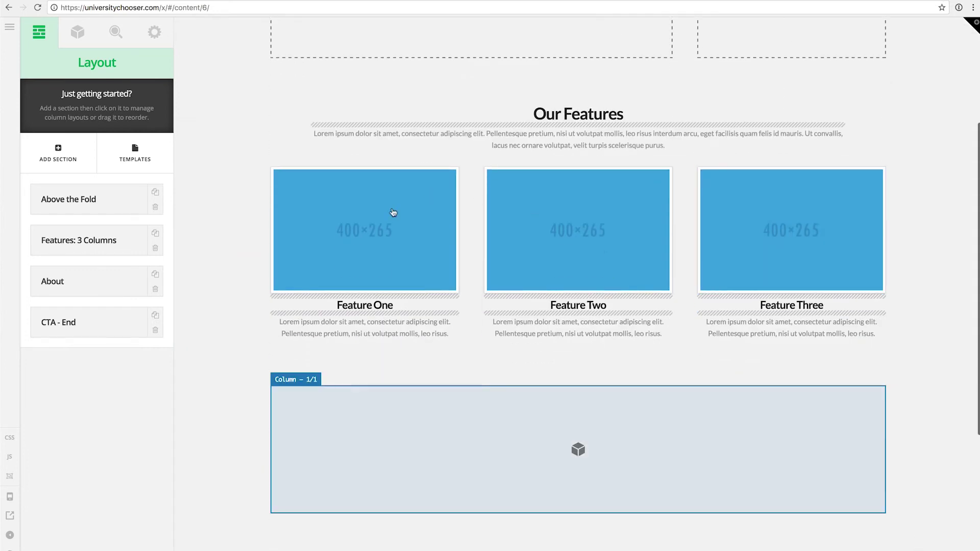
Examine the settings of the heading, gap and intro text in the Features: 3 Columns section.
{"action": "scroll", "coordinate": [575, 372], "scroll_direction": "up", "scroll_amount": 2}
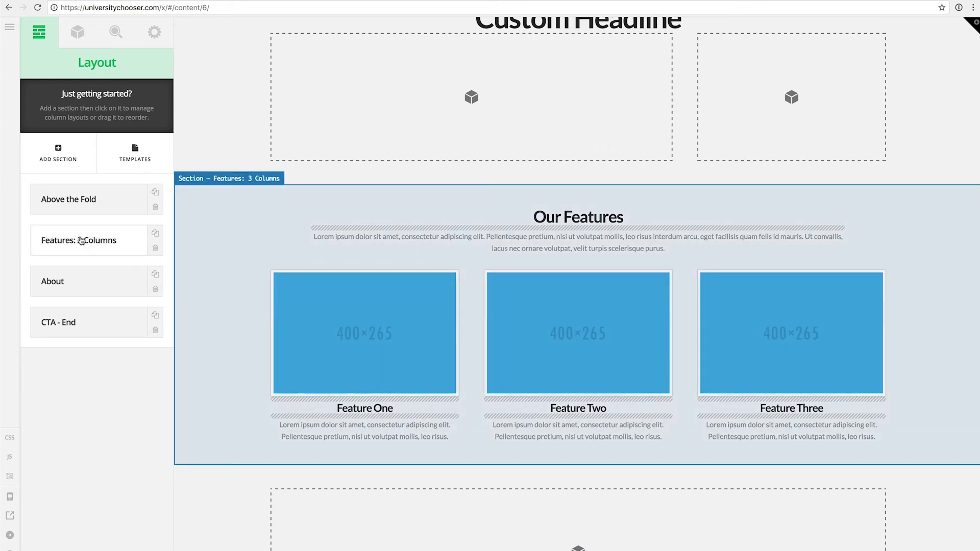
{"action": "left_click", "coordinate": [82, 240]}
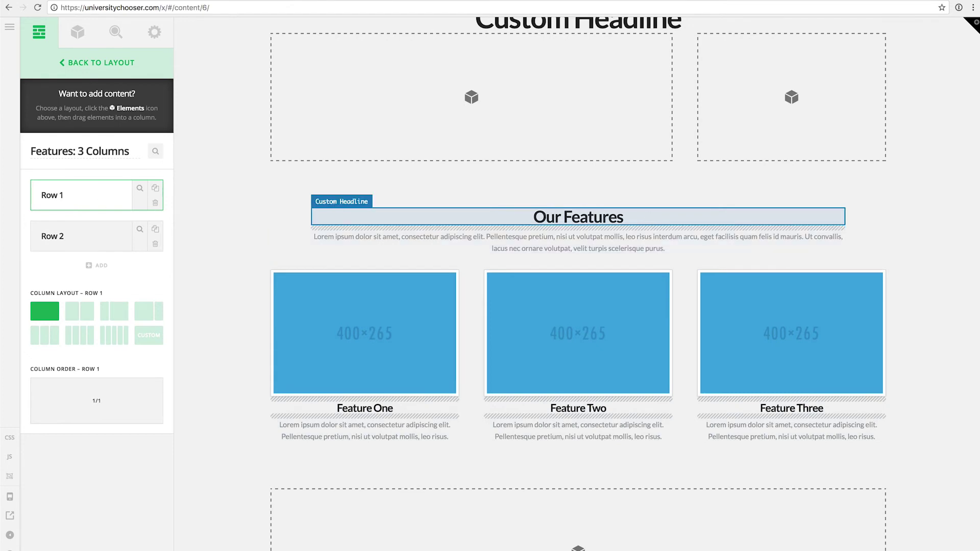
{"action": "left_click", "coordinate": [606, 217]}
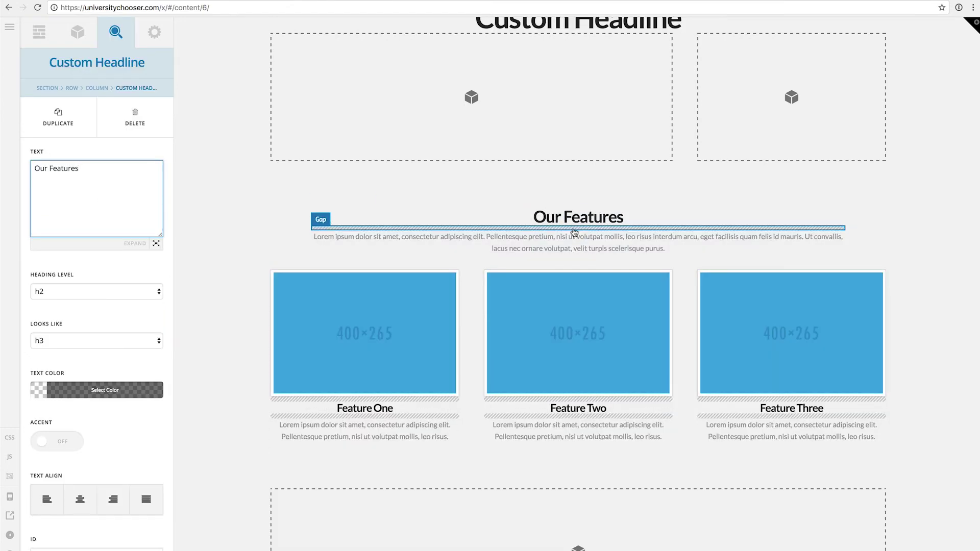
{"action": "left_click", "coordinate": [574, 232]}
{"action": "left_click", "coordinate": [537, 244]}
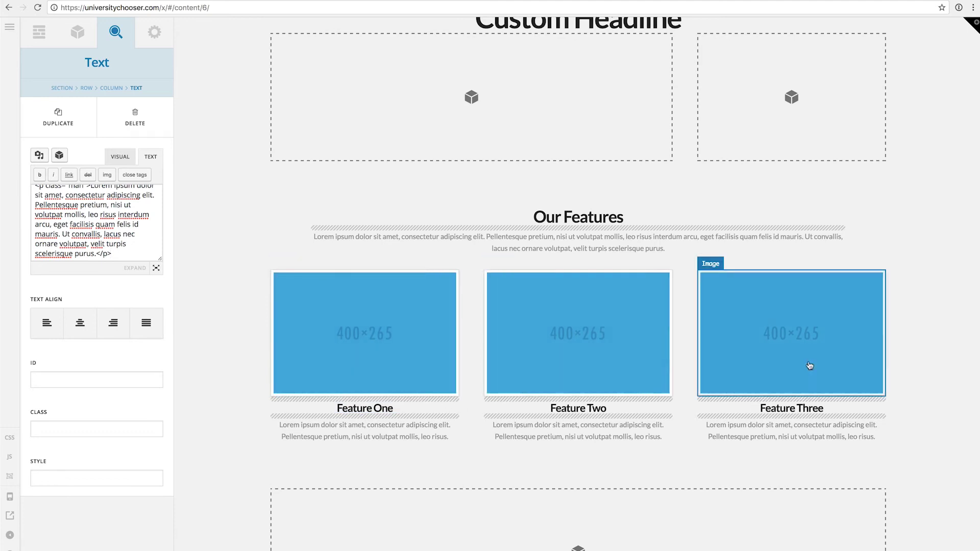
Remove the placeholder picture from the Feature Three image and view the media upload options without choosing a replacement.
{"action": "left_click", "coordinate": [354, 352]}
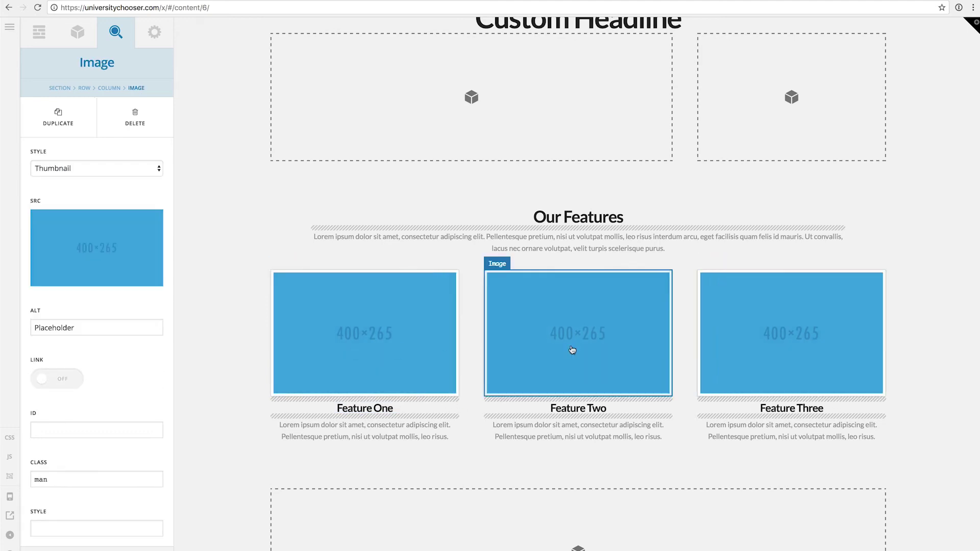
{"action": "mouse_move", "coordinate": [113, 255]}
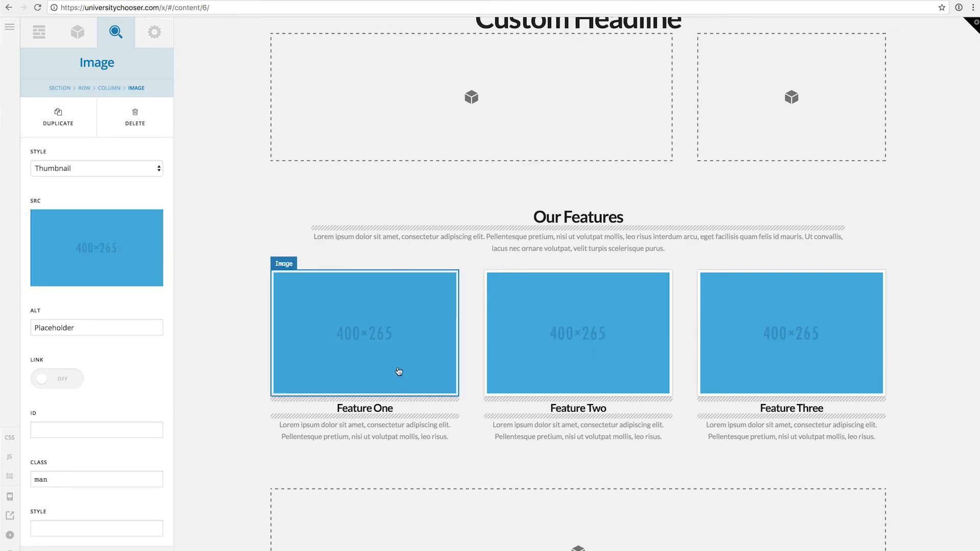
{"action": "left_click", "coordinate": [96, 247]}
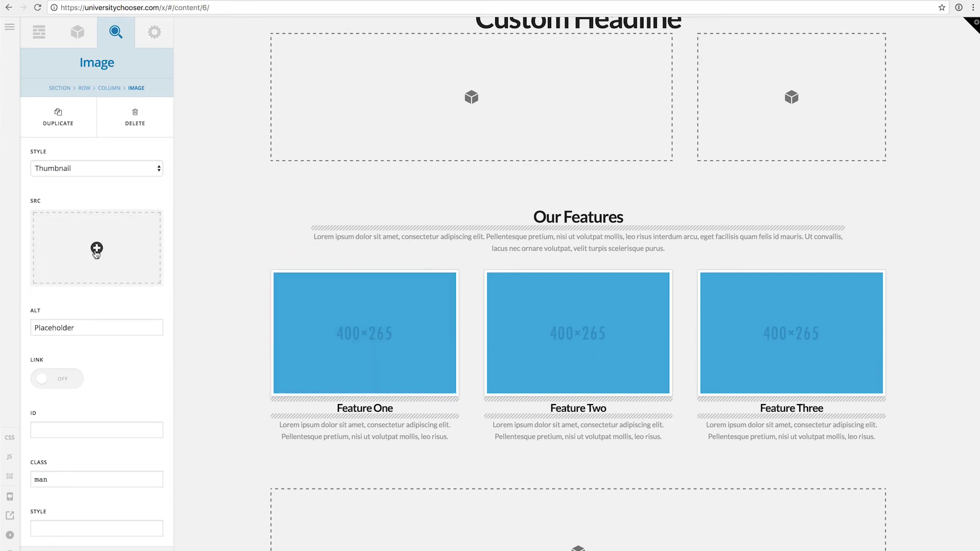
{"action": "left_click", "coordinate": [105, 254]}
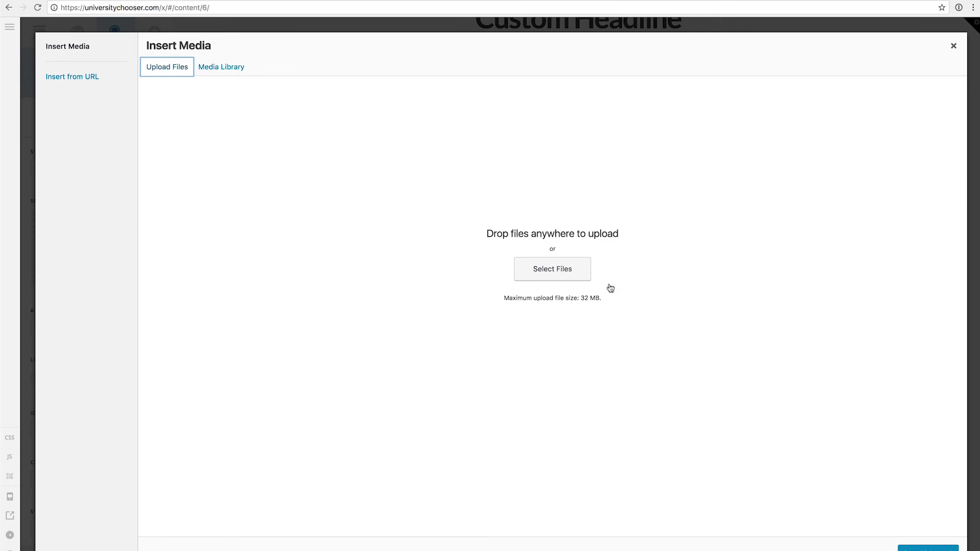
{"action": "left_click", "coordinate": [953, 47]}
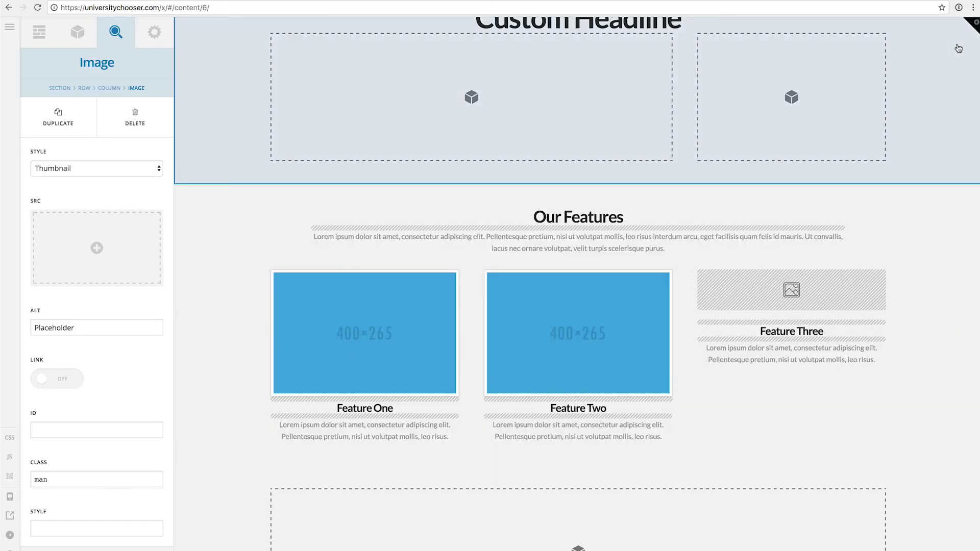
Examine the library of available page elements, from Accordion and Block Grid down to the search and media player elements.
{"action": "scroll", "coordinate": [498, 296], "scroll_direction": "up", "scroll_amount": 2}
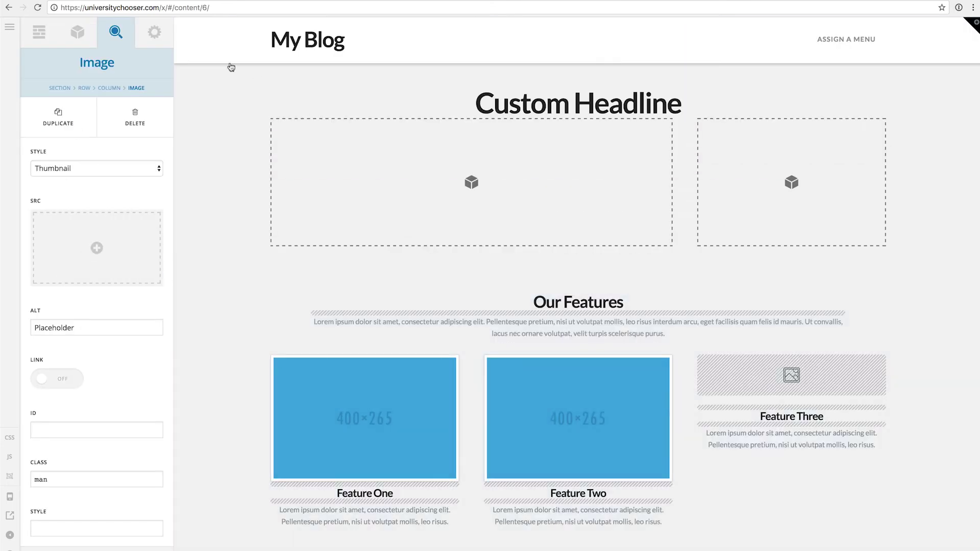
{"action": "left_click", "coordinate": [79, 35]}
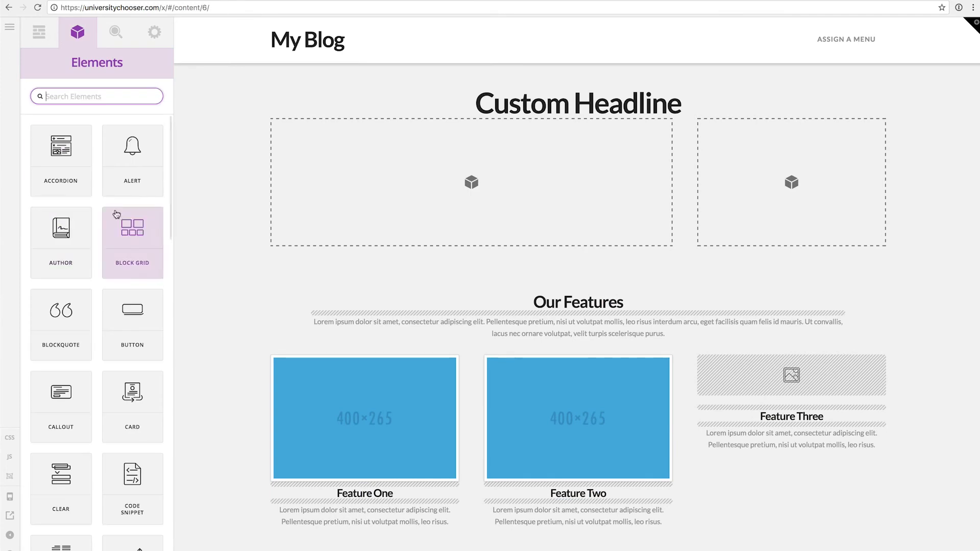
{"action": "scroll", "coordinate": [71, 423], "scroll_direction": "down", "scroll_amount": 3}
{"action": "scroll", "coordinate": [72, 421], "scroll_direction": "down", "scroll_amount": 3}
{"action": "scroll", "coordinate": [81, 416], "scroll_direction": "up", "scroll_amount": 7}
{"action": "scroll", "coordinate": [99, 450], "scroll_direction": "down", "scroll_amount": 4}
{"action": "scroll", "coordinate": [91, 319], "scroll_direction": "up", "scroll_amount": 4}
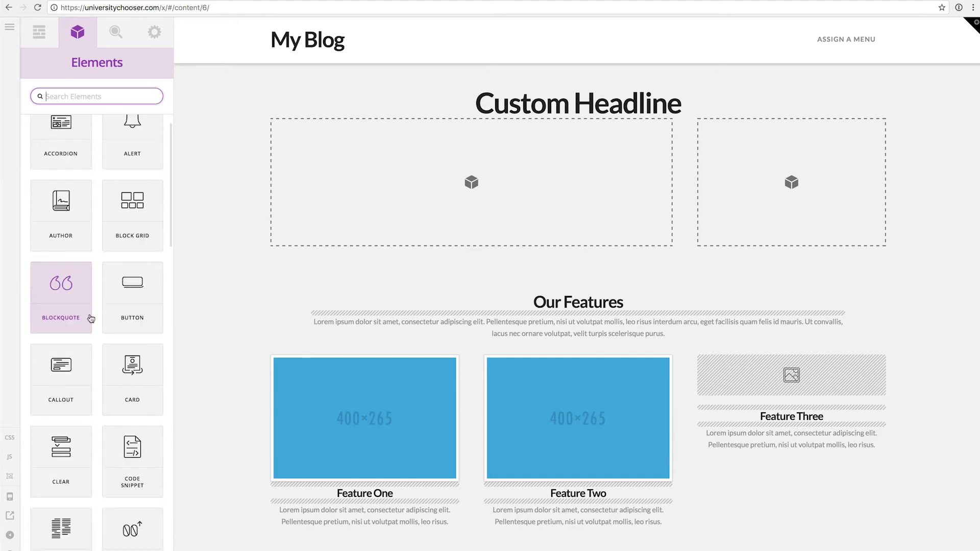
{"action": "scroll", "coordinate": [90, 319], "scroll_direction": "down", "scroll_amount": 1}
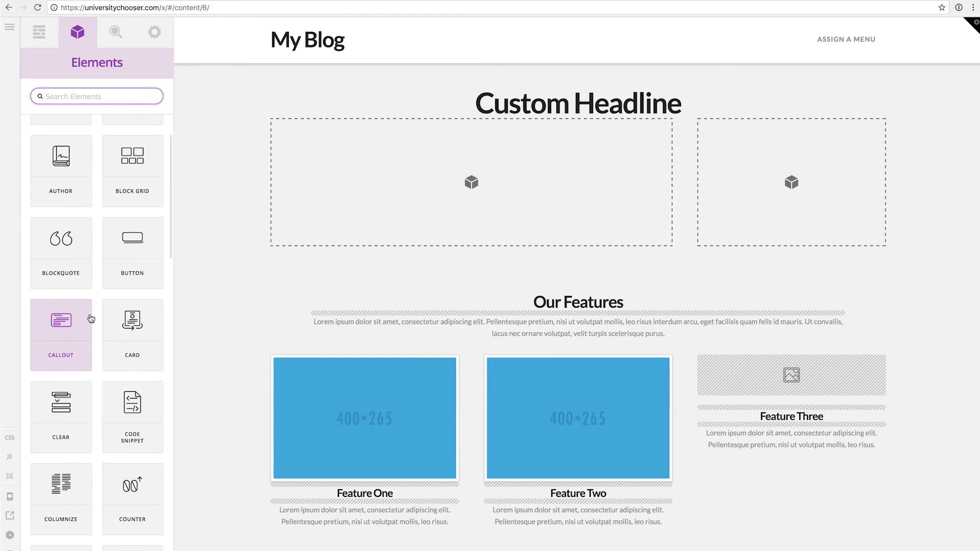
{"action": "scroll", "coordinate": [91, 319], "scroll_direction": "down", "scroll_amount": 4}
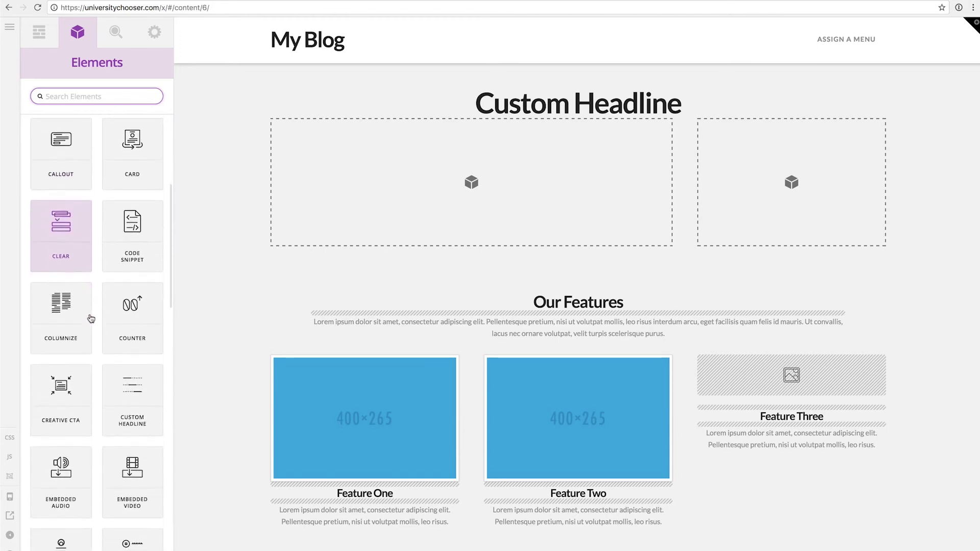
{"action": "scroll", "coordinate": [91, 319], "scroll_direction": "down", "scroll_amount": 3}
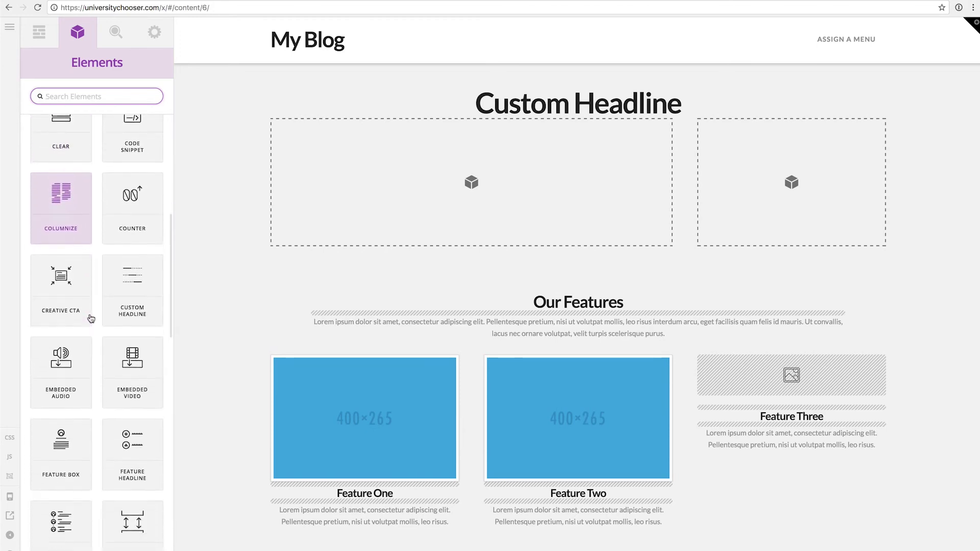
{"action": "scroll", "coordinate": [90, 318], "scroll_direction": "down", "scroll_amount": 3}
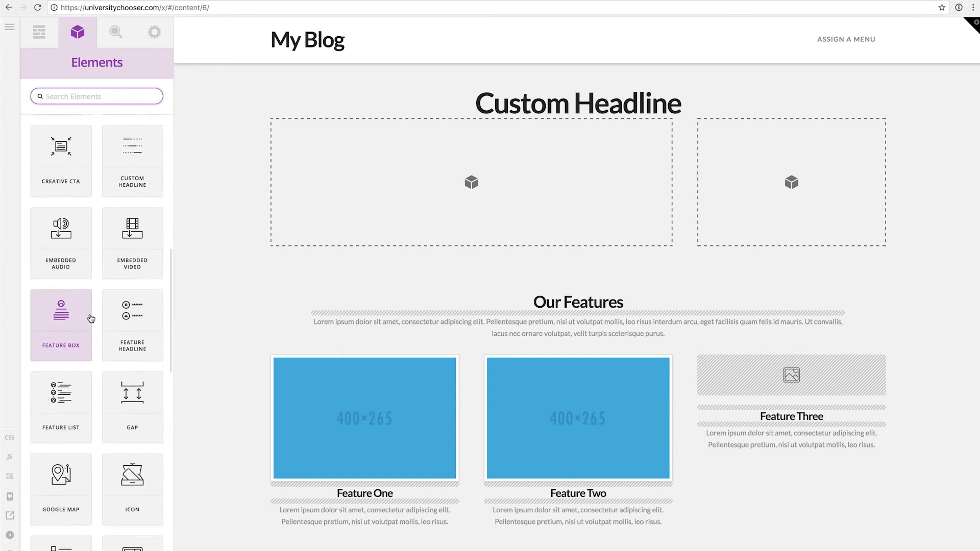
{"action": "scroll", "coordinate": [90, 319], "scroll_direction": "down", "scroll_amount": 3}
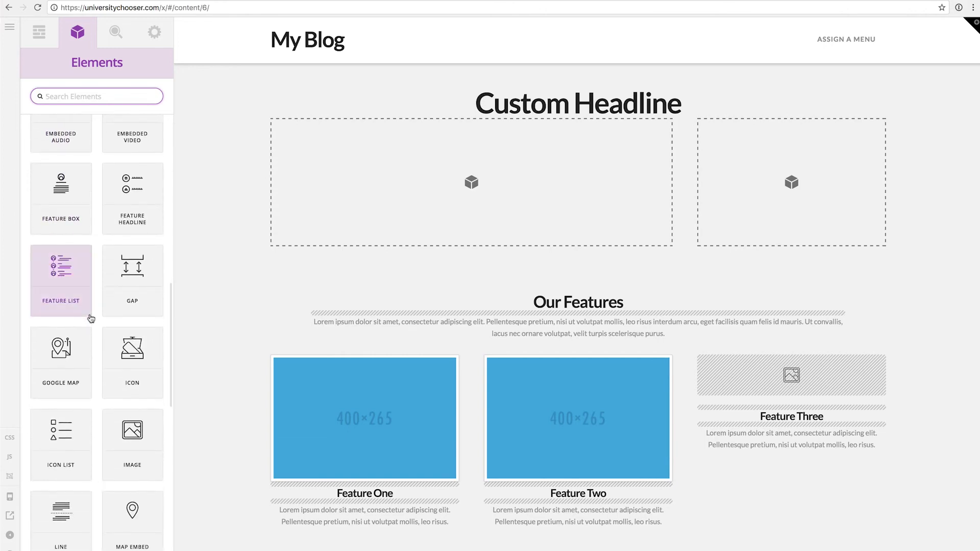
{"action": "scroll", "coordinate": [91, 319], "scroll_direction": "down", "scroll_amount": 1}
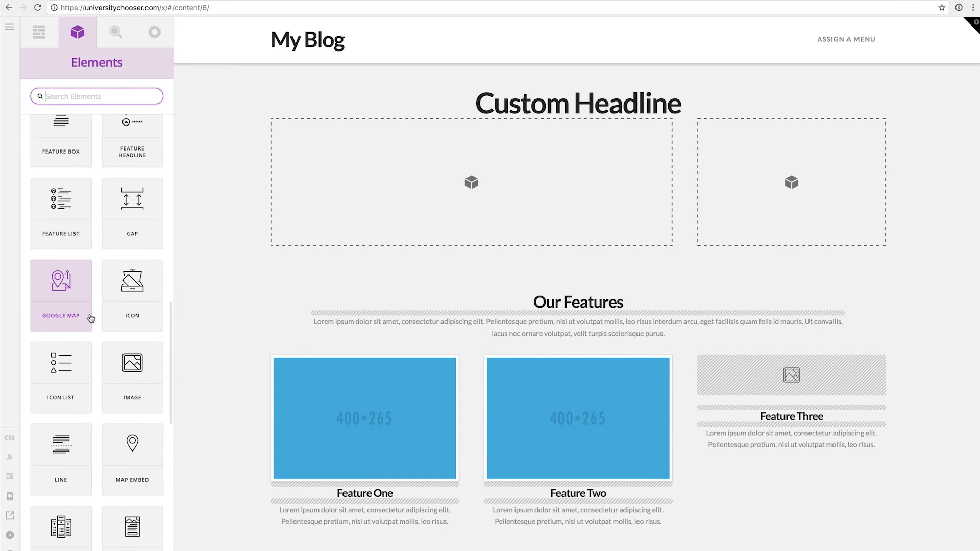
{"action": "scroll", "coordinate": [91, 319], "scroll_direction": "down", "scroll_amount": 5}
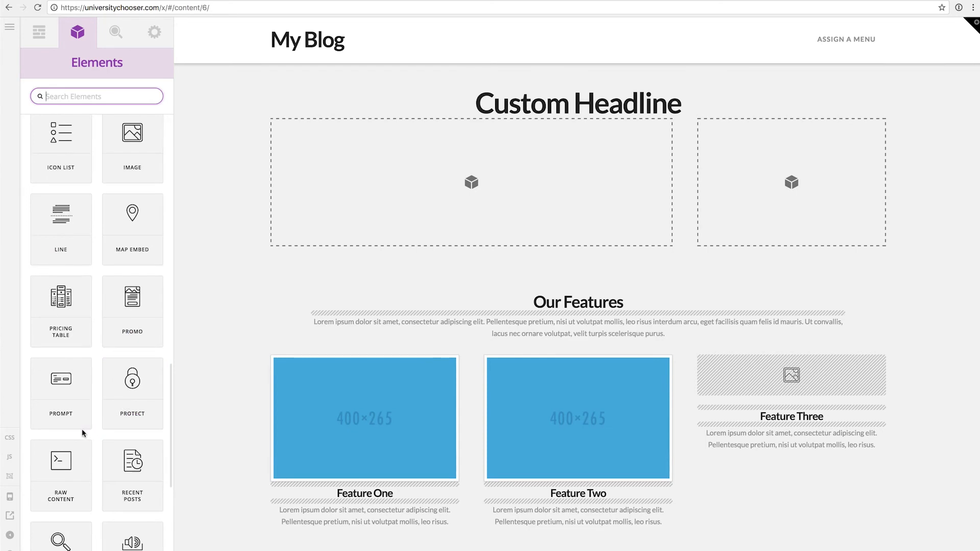
{"action": "scroll", "coordinate": [82, 432], "scroll_direction": "down", "scroll_amount": 3}
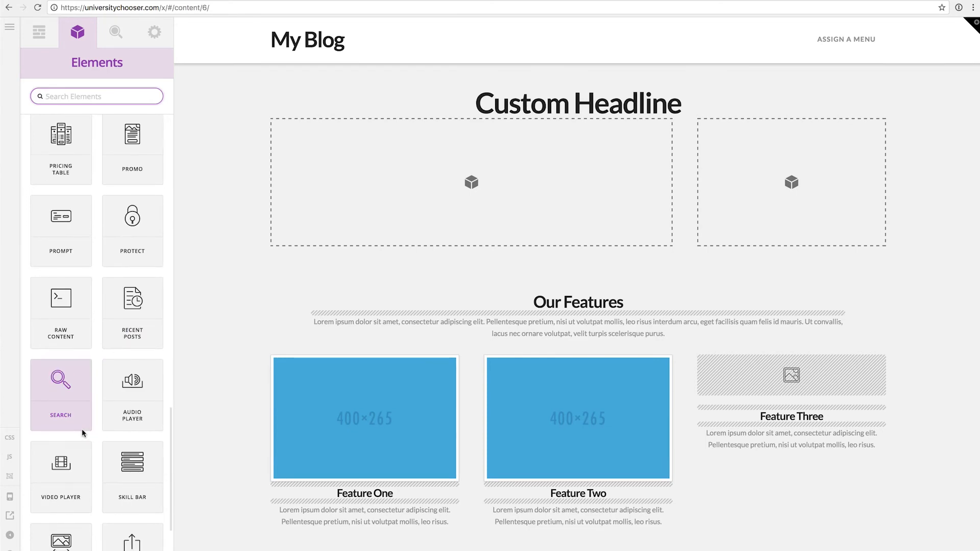
{"action": "scroll", "coordinate": [105, 460], "scroll_direction": "down", "scroll_amount": 2}
Give the Features: 3 Columns section a solid red background color of about rgb(185, 56, 56).
{"action": "left_click", "coordinate": [471, 383]}
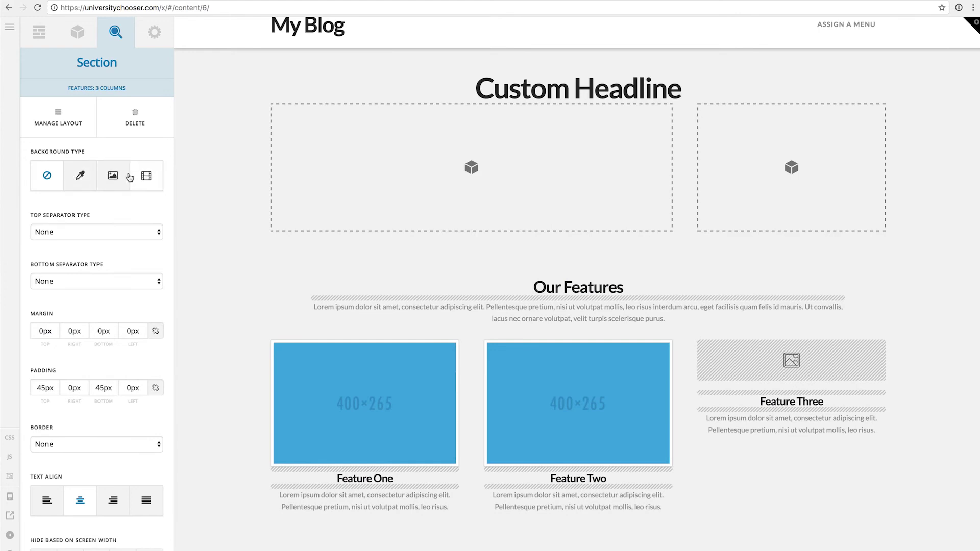
{"action": "left_click", "coordinate": [82, 182]}
{"action": "left_click", "coordinate": [72, 237]}
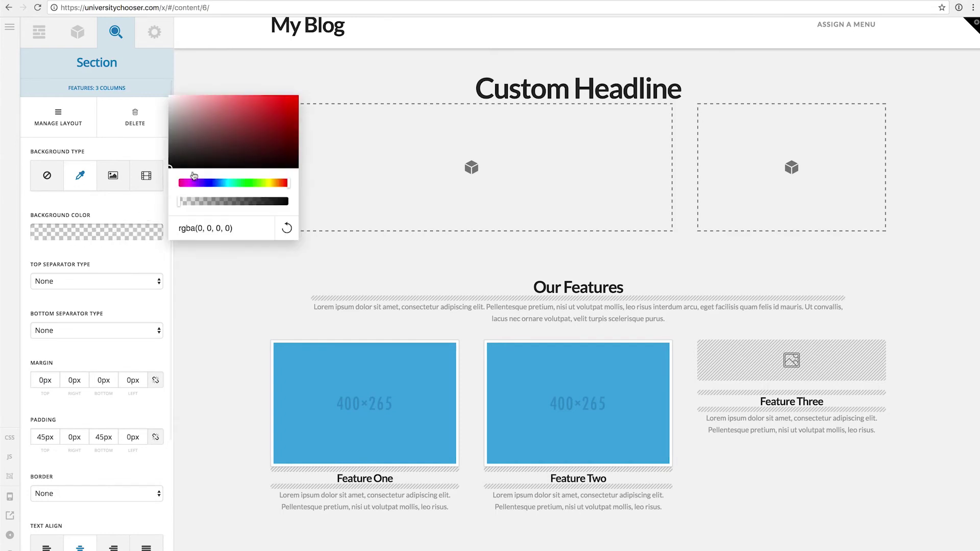
{"action": "left_click_drag", "start_coordinate": [222, 142], "coordinate": [239, 124]}
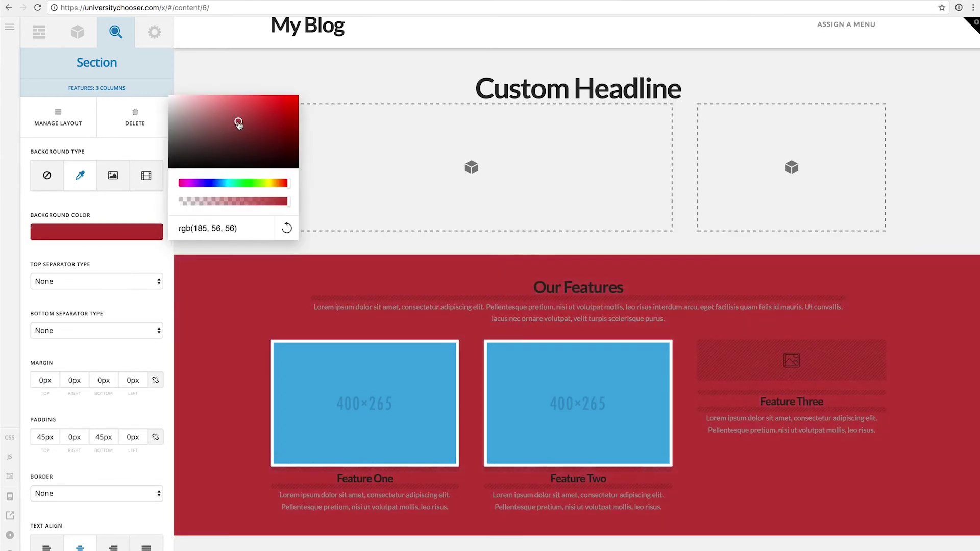
{"action": "left_click", "coordinate": [94, 228]}
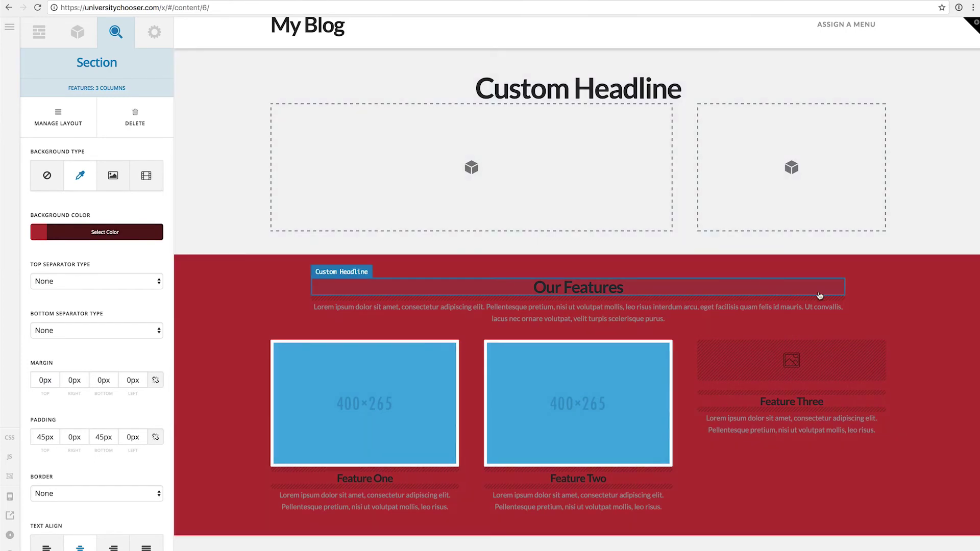
Set the features section's top separator to Angle In with a top angle point of 100.
{"action": "left_click", "coordinate": [71, 284]}
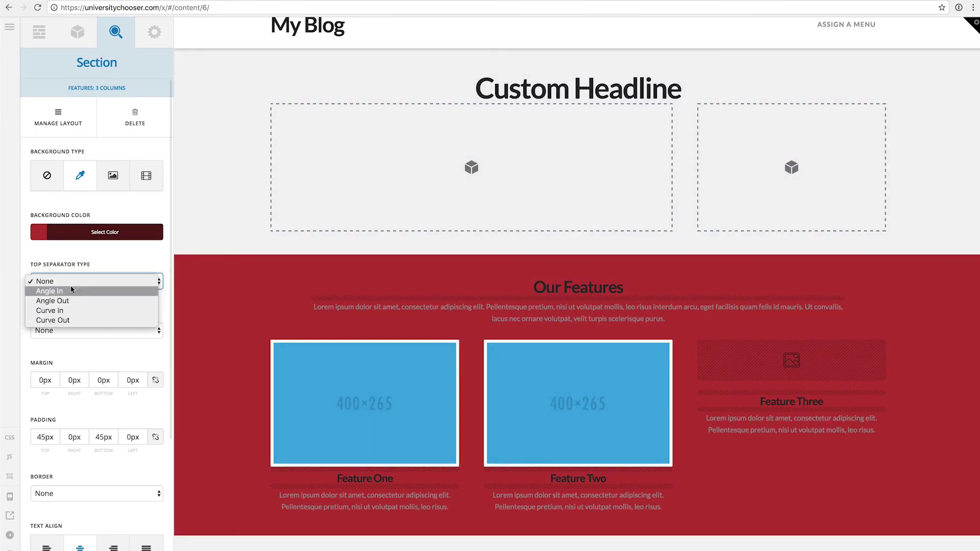
{"action": "left_click", "coordinate": [72, 291]}
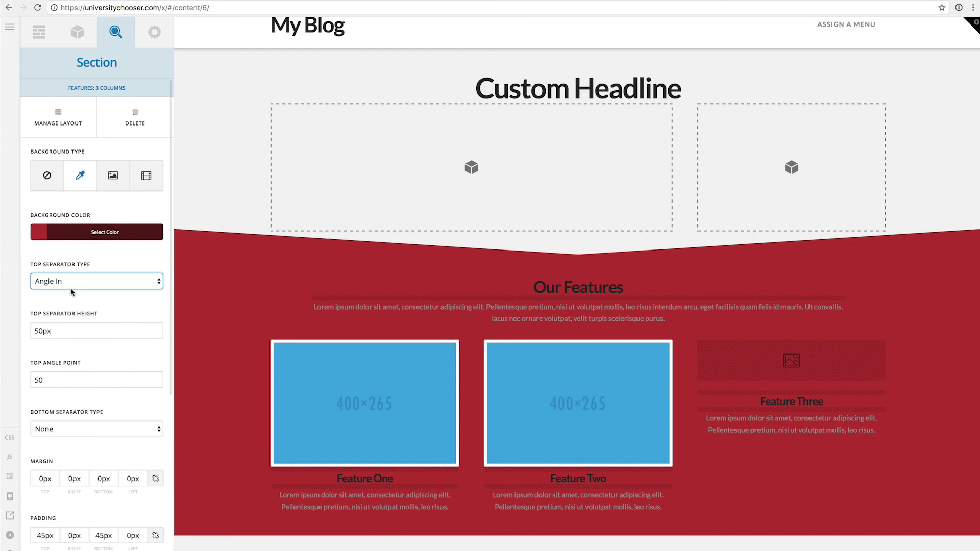
{"action": "double_click", "coordinate": [63, 331]}
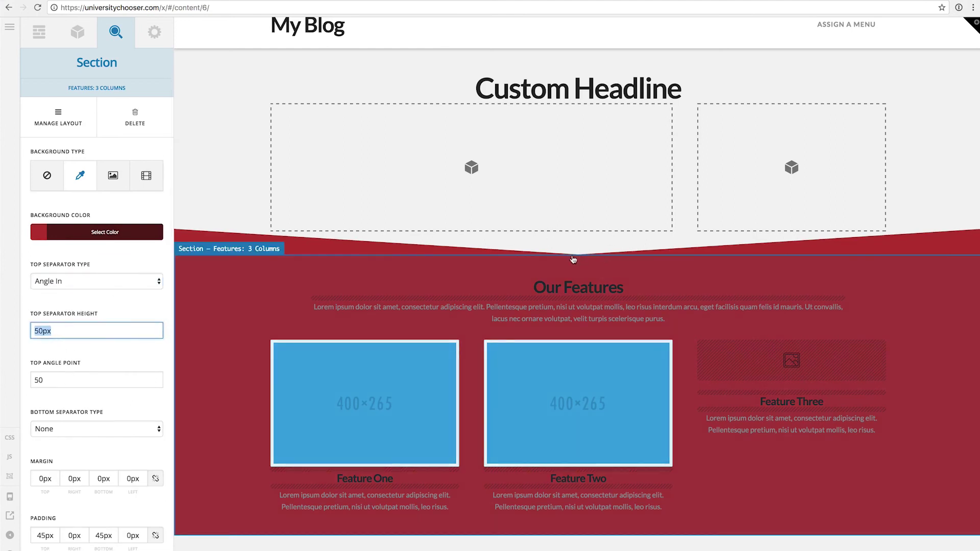
{"action": "left_click", "coordinate": [88, 381]}
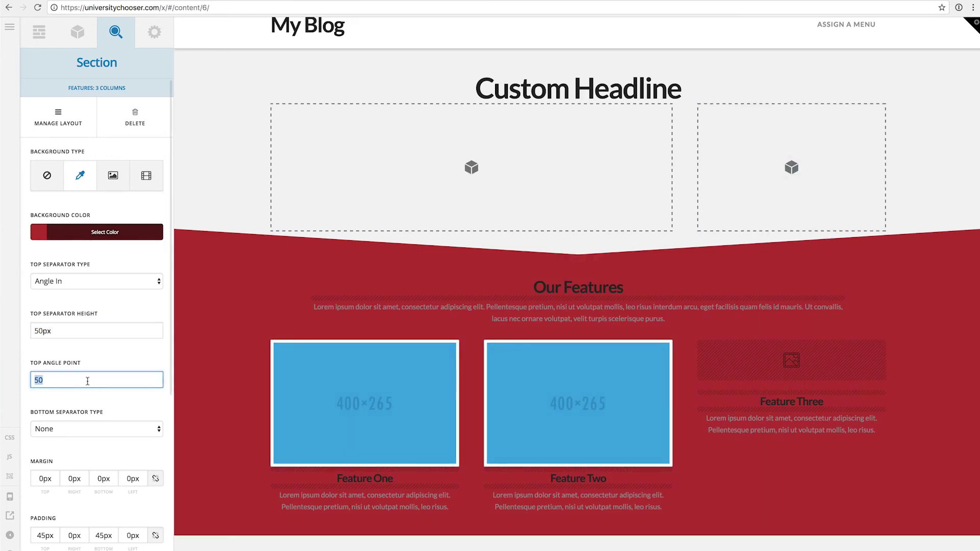
{"action": "type", "text": "100"}
{"action": "key", "text": "Tab"}
{"action": "key", "text": "shift+Tab"}
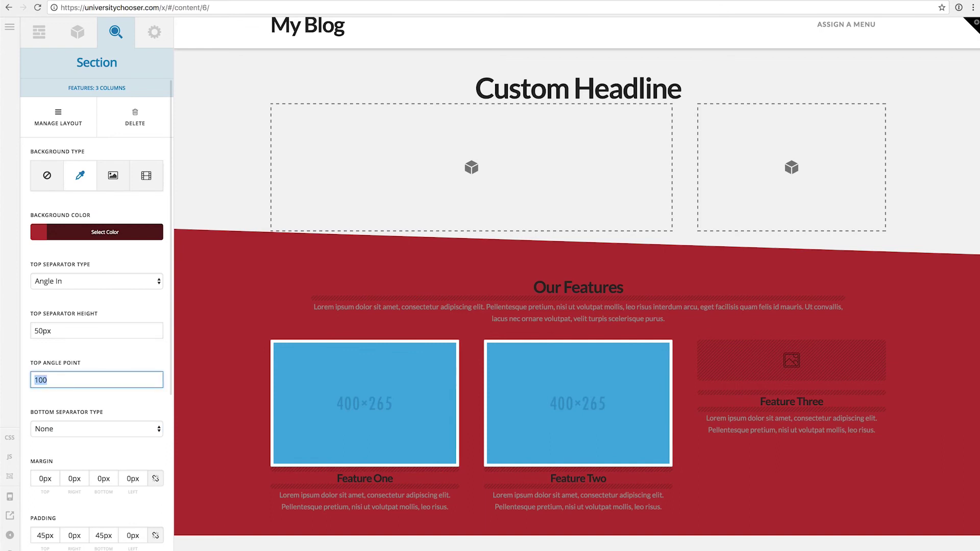
Try a top angle point of 0 on the features section and restore it to 100.
{"action": "type", "text": "0"}
{"action": "key", "text": "shift+Tab"}
{"action": "key", "text": "Tab"}
{"action": "type", "text": "100"}
{"action": "key", "text": "Tab"}
Try the Curve In type for the features section's bottom separator.
{"action": "left_click", "coordinate": [56, 432]}
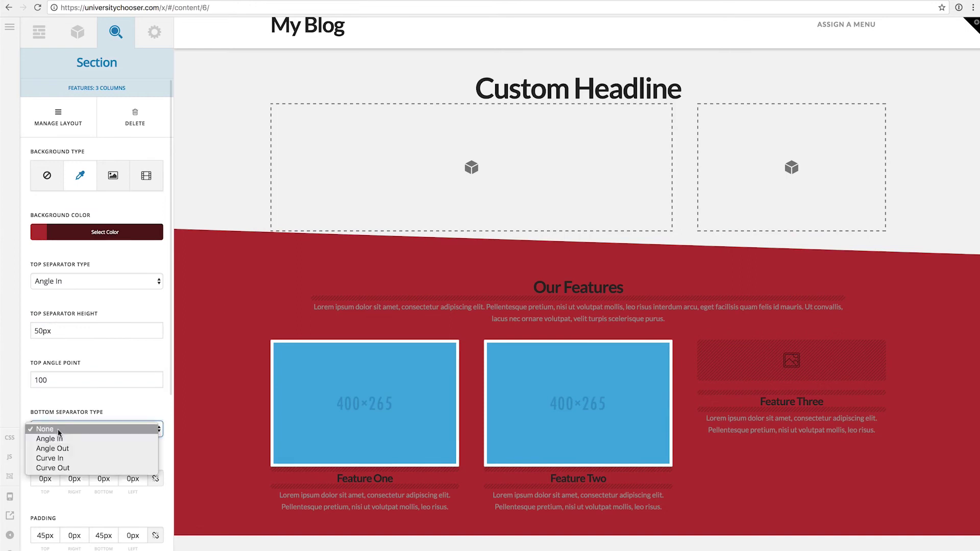
{"action": "left_click", "coordinate": [70, 459]}
{"action": "scroll", "coordinate": [383, 439], "scroll_direction": "down", "scroll_amount": 3}
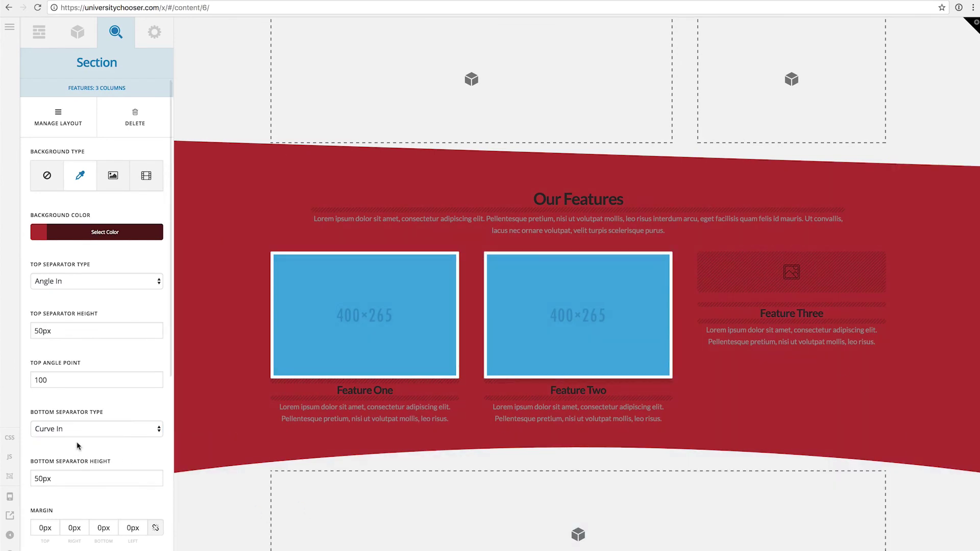
Set the features section's bottom separator to Angle Out with a bottom angle point of 100.
{"action": "left_click", "coordinate": [63, 434]}
{"action": "left_click", "coordinate": [58, 419]}
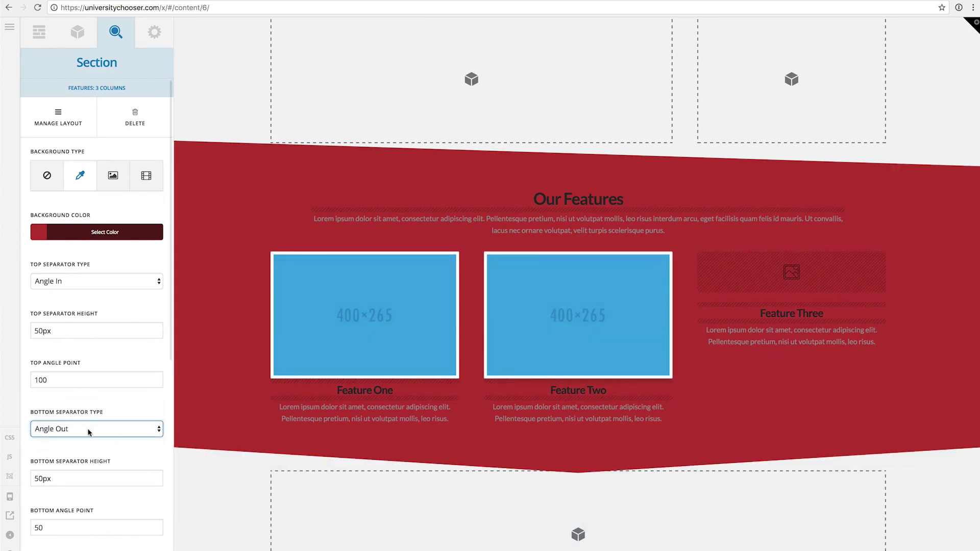
{"action": "double_click", "coordinate": [53, 381]}
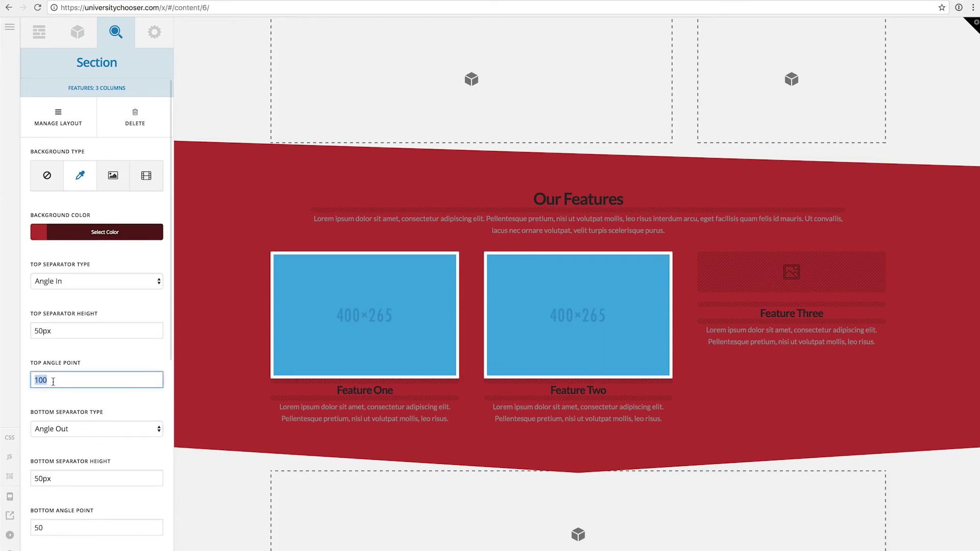
{"action": "left_click", "coordinate": [76, 477]}
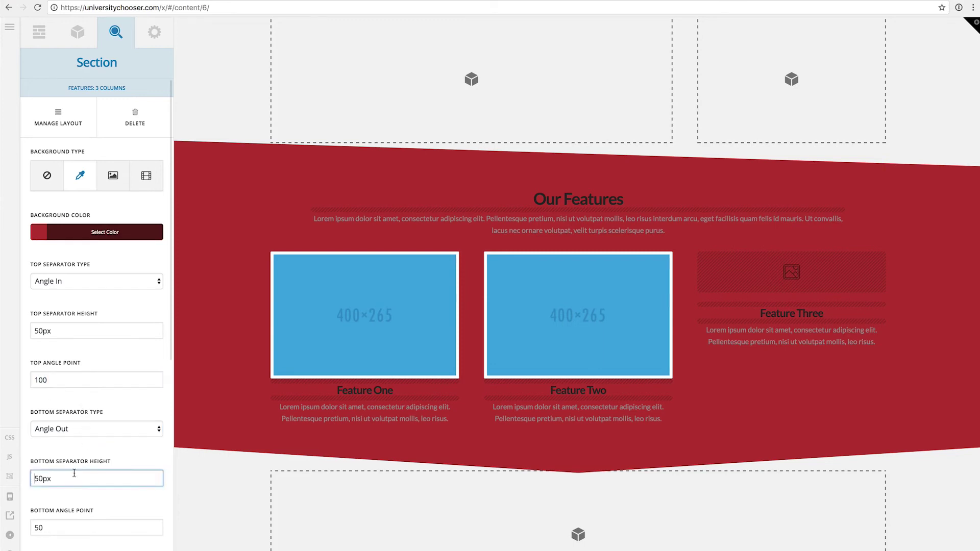
{"action": "left_click", "coordinate": [75, 526]}
{"action": "type", "text": "100"}
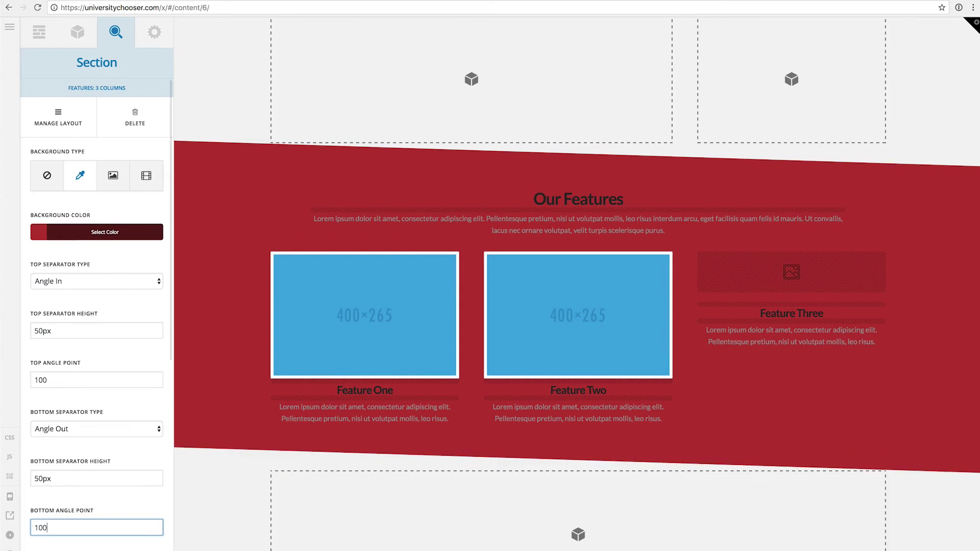
Preview the Home page at the Large, Medium, Small and Extra Small screen sizes.
{"action": "scroll", "coordinate": [506, 491], "scroll_direction": "down", "scroll_amount": 1}
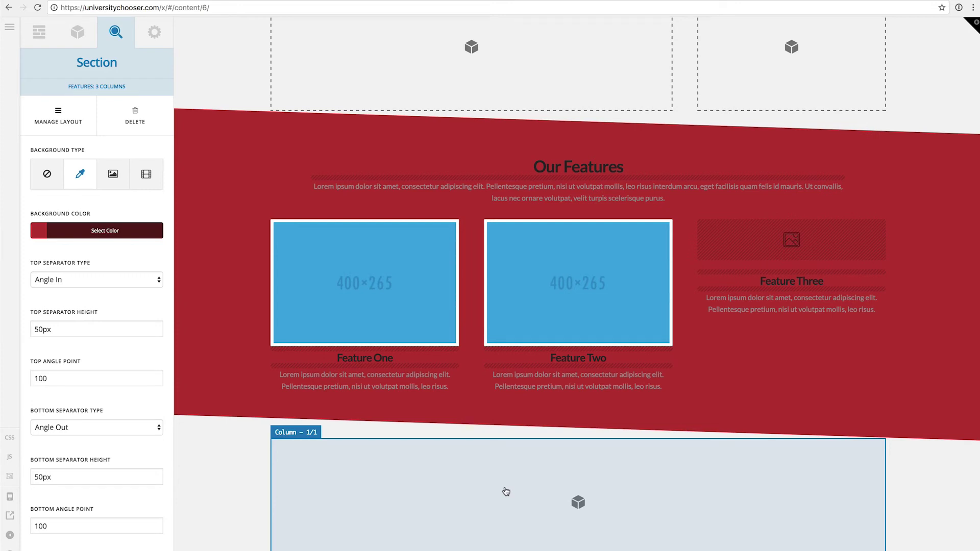
{"action": "scroll", "coordinate": [494, 486], "scroll_direction": "up", "scroll_amount": 3}
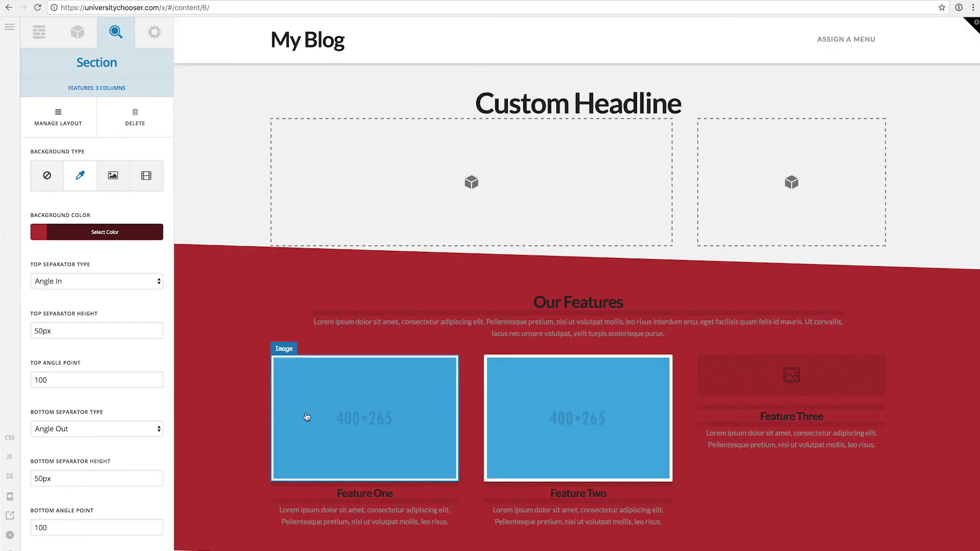
{"action": "left_click", "coordinate": [9, 498]}
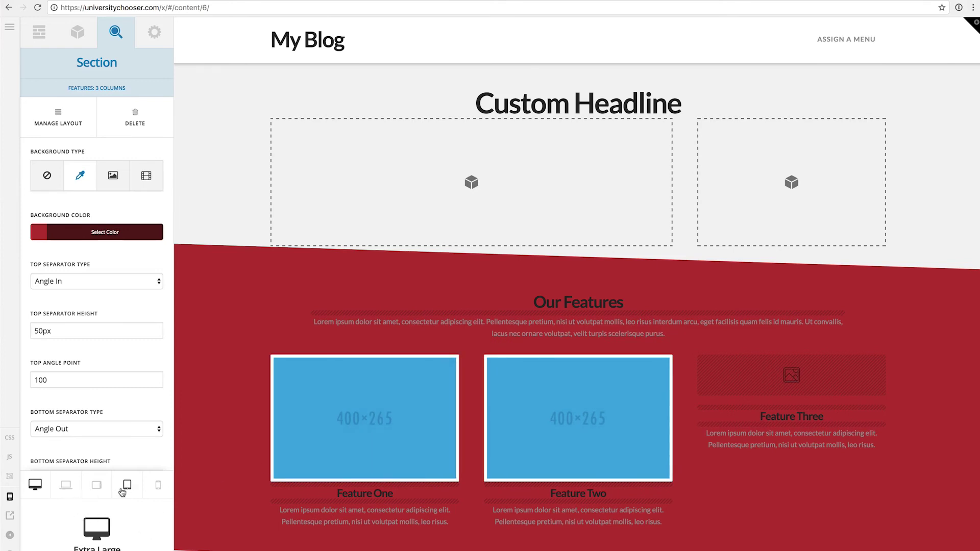
{"action": "left_click_drag", "start_coordinate": [76, 498], "coordinate": [70, 550]}
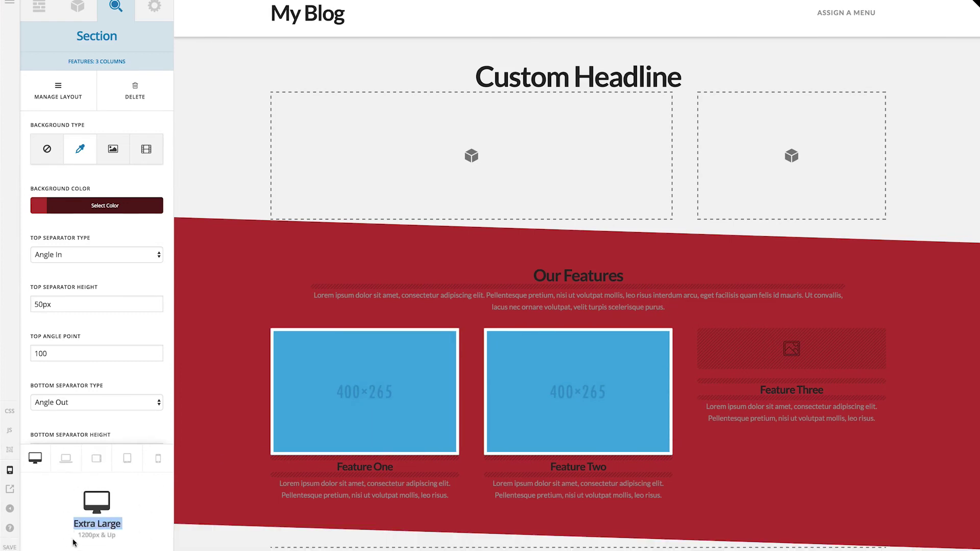
{"action": "left_click", "coordinate": [65, 459]}
{"action": "left_click", "coordinate": [110, 530]}
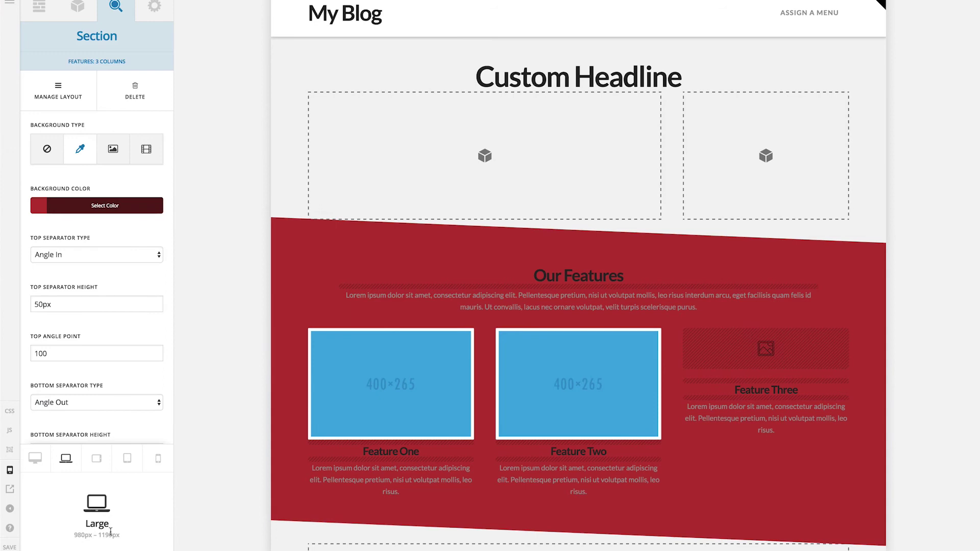
{"action": "left_click", "coordinate": [96, 459]}
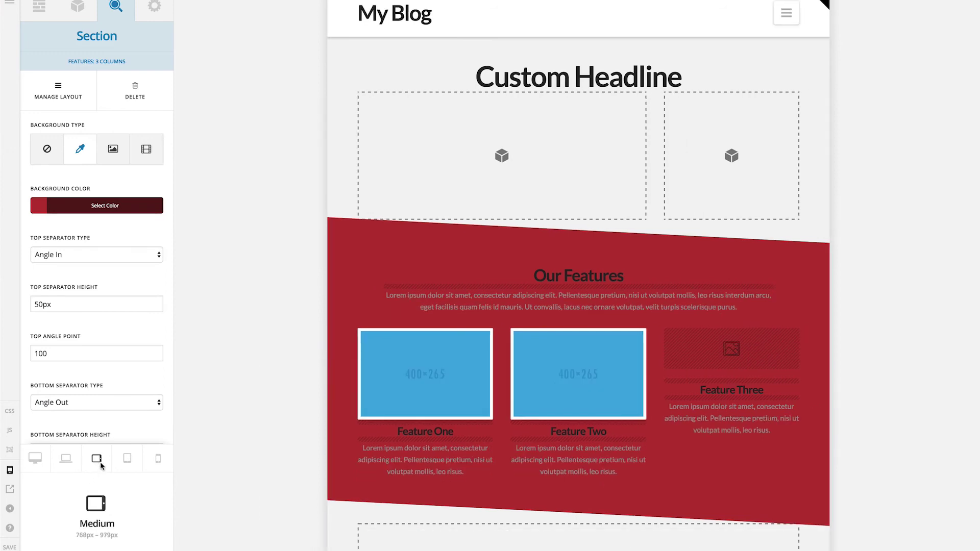
{"action": "left_click", "coordinate": [127, 459]}
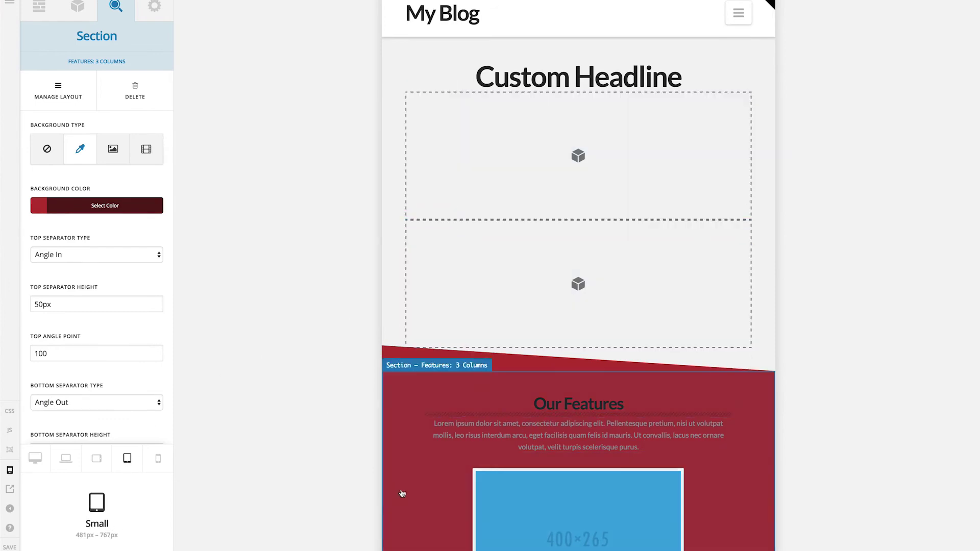
{"action": "left_click", "coordinate": [159, 459]}
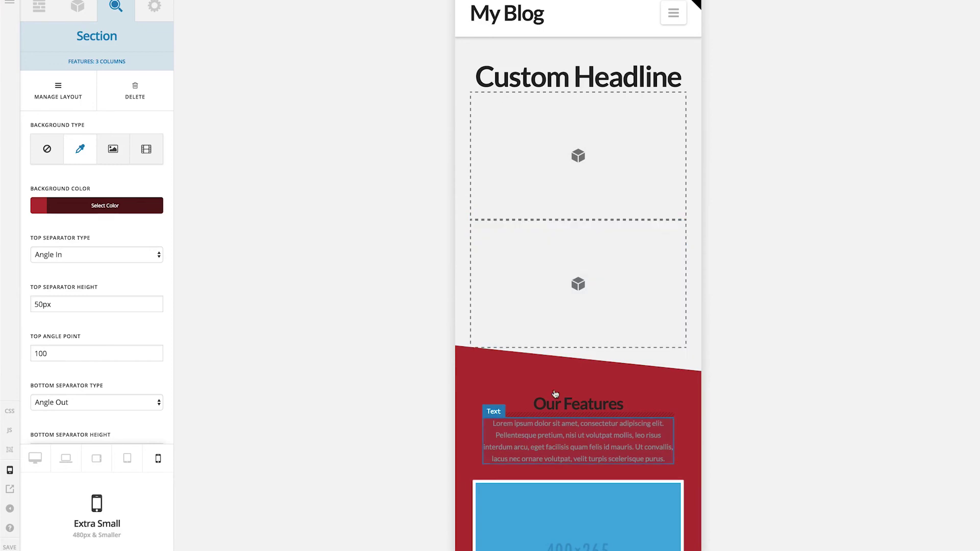
{"action": "scroll", "coordinate": [571, 305], "scroll_direction": "down", "scroll_amount": 7}
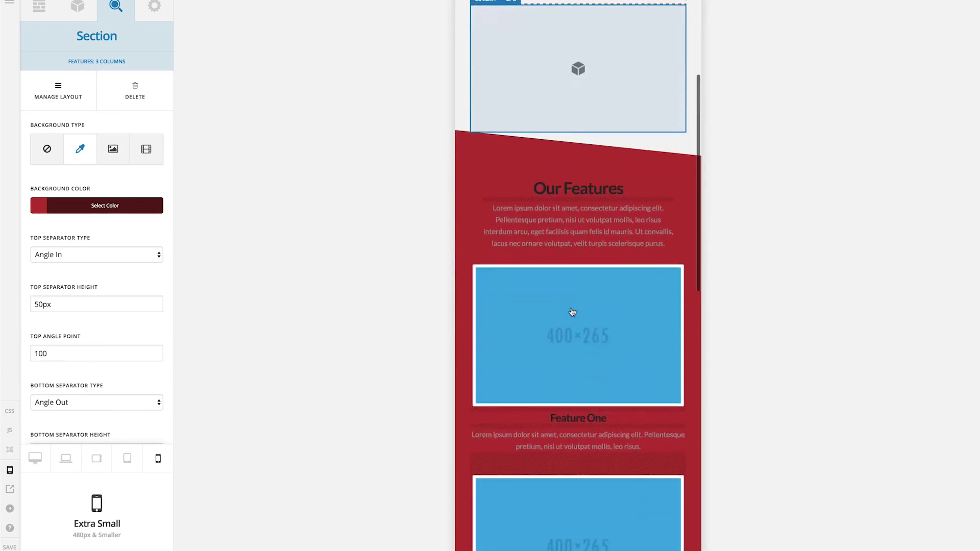
{"action": "scroll", "coordinate": [571, 312], "scroll_direction": "up", "scroll_amount": 7}
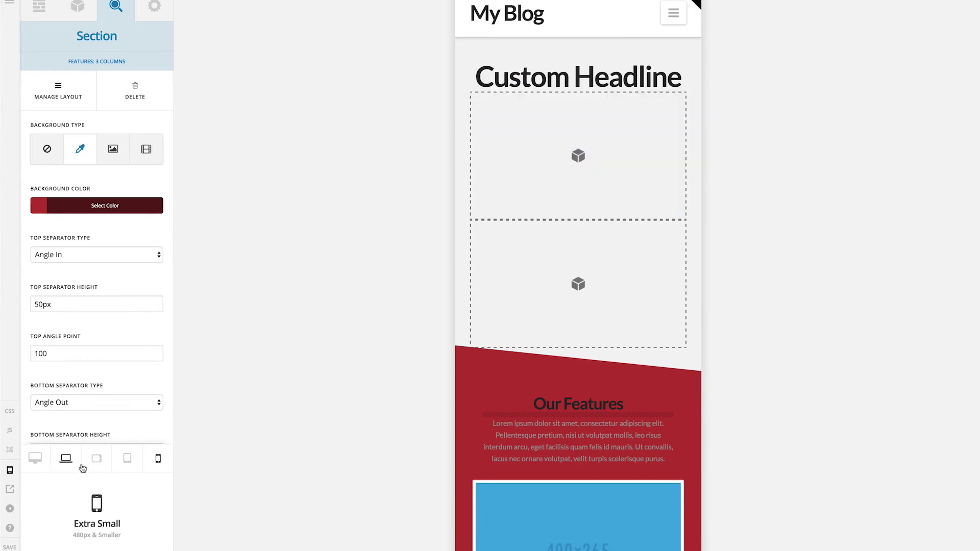
Compare the Extra Large, Medium, Small and Extra Small previews again, and close the responsive preview.
{"action": "left_click", "coordinate": [98, 464]}
{"action": "left_click", "coordinate": [40, 466]}
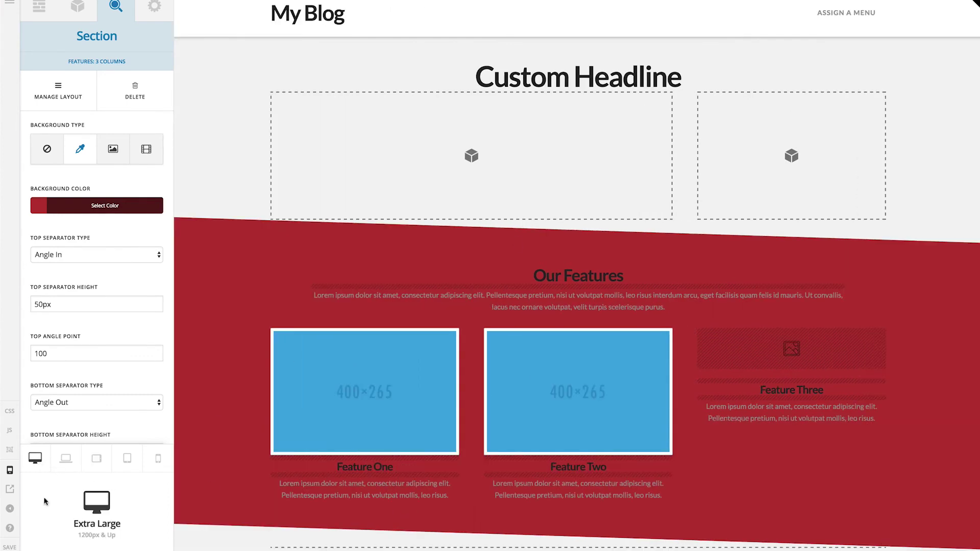
{"action": "left_click", "coordinate": [97, 465]}
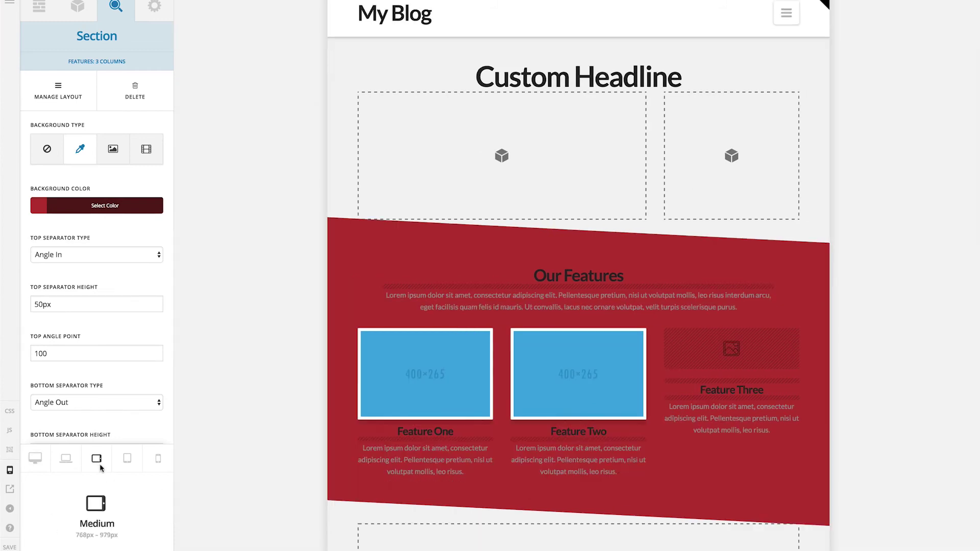
{"action": "left_click", "coordinate": [131, 460]}
{"action": "left_click", "coordinate": [164, 465]}
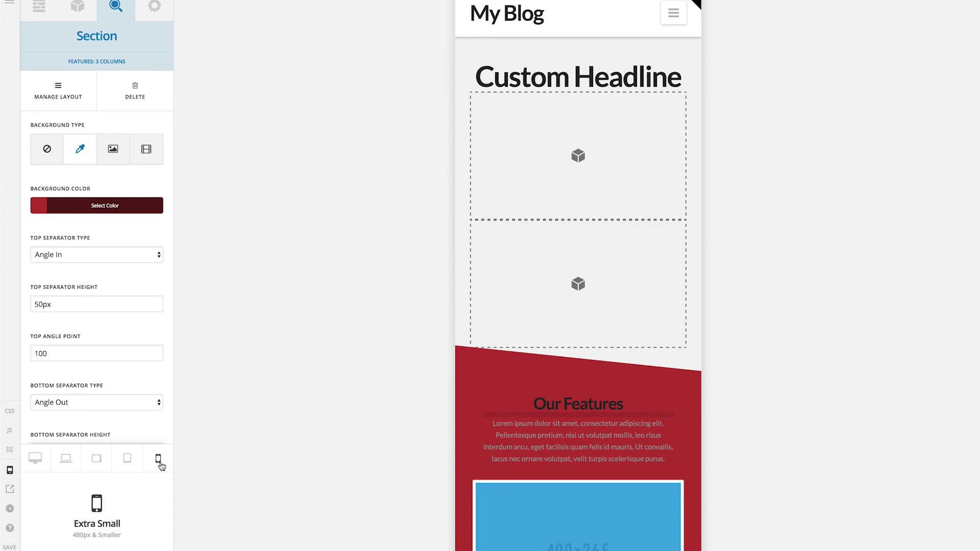
{"action": "left_click", "coordinate": [159, 462]}
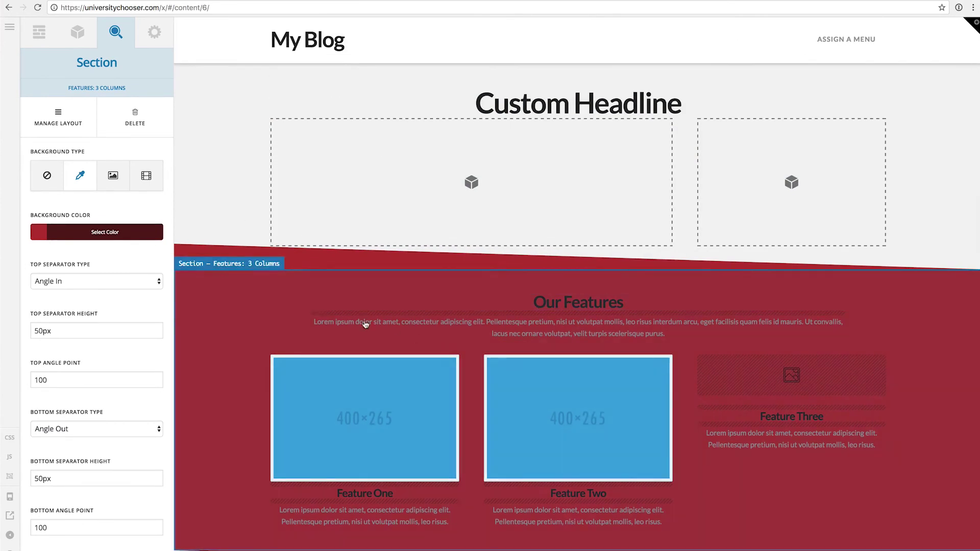
Insert the Themeco block Get in Touch from the templates into the page.
{"action": "left_click", "coordinate": [38, 32]}
{"action": "left_click", "coordinate": [129, 159]}
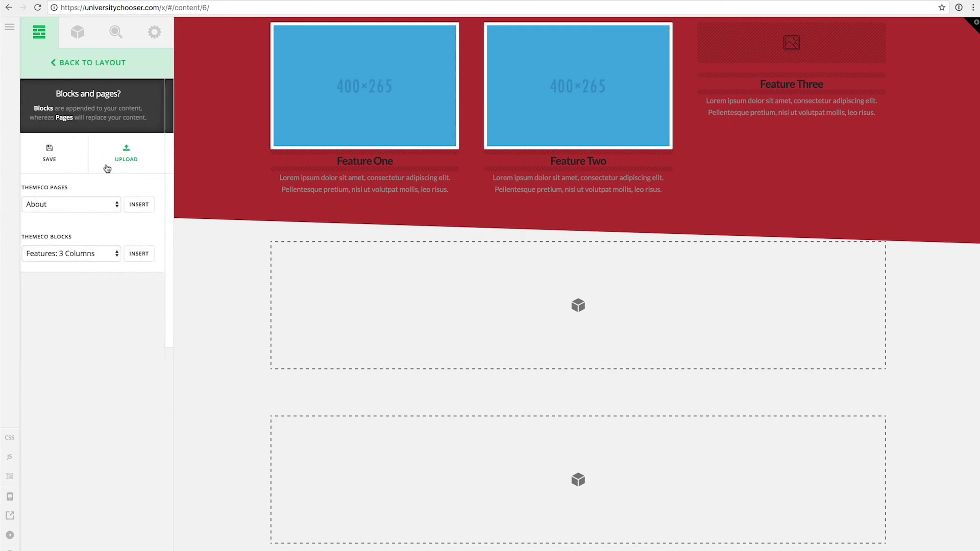
{"action": "left_click", "coordinate": [80, 204]}
{"action": "left_click", "coordinate": [74, 195]}
{"action": "left_click", "coordinate": [76, 250]}
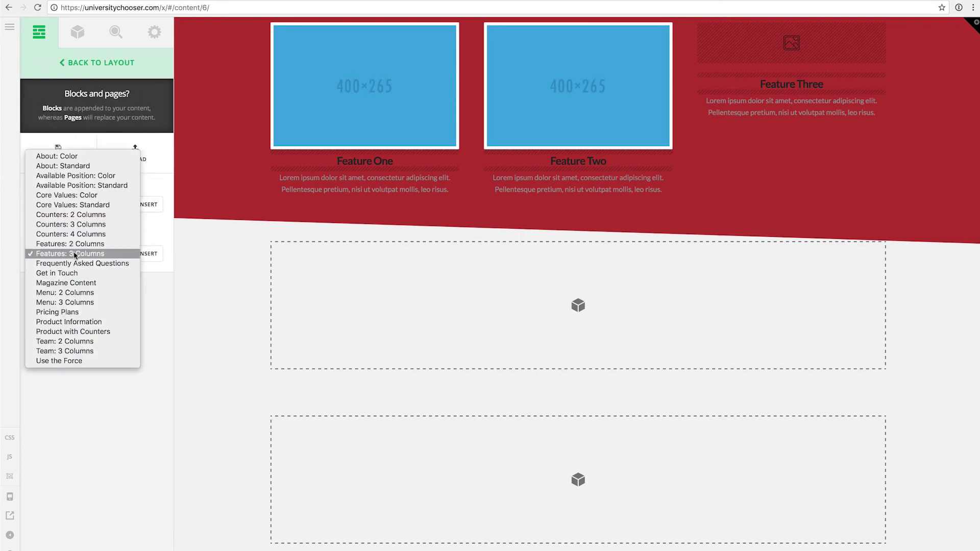
{"action": "left_click", "coordinate": [71, 274]}
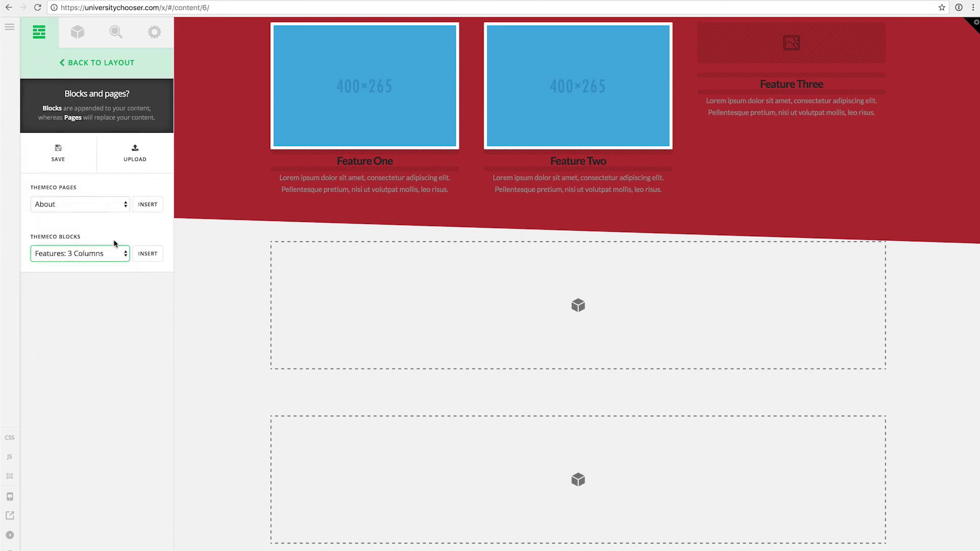
{"action": "left_click", "coordinate": [150, 255]}
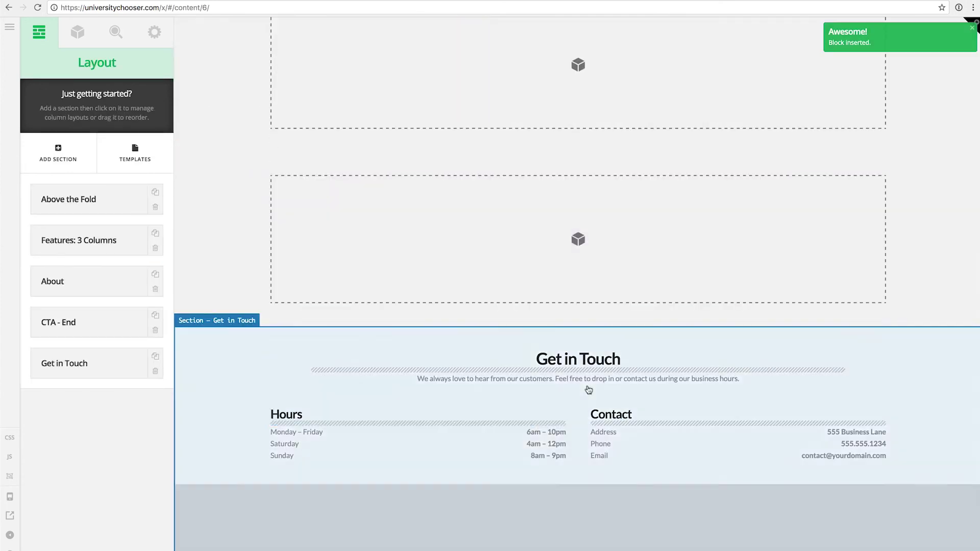
Delete the Google Map element from the Get in Touch section.
{"action": "scroll", "coordinate": [589, 390], "scroll_direction": "down", "scroll_amount": 5}
{"action": "left_click", "coordinate": [737, 317]}
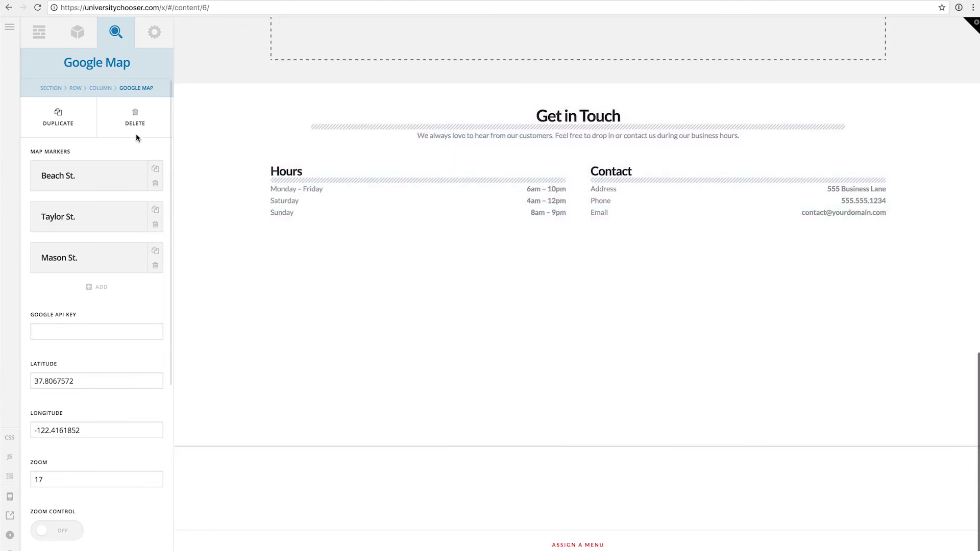
{"action": "left_click", "coordinate": [136, 131]}
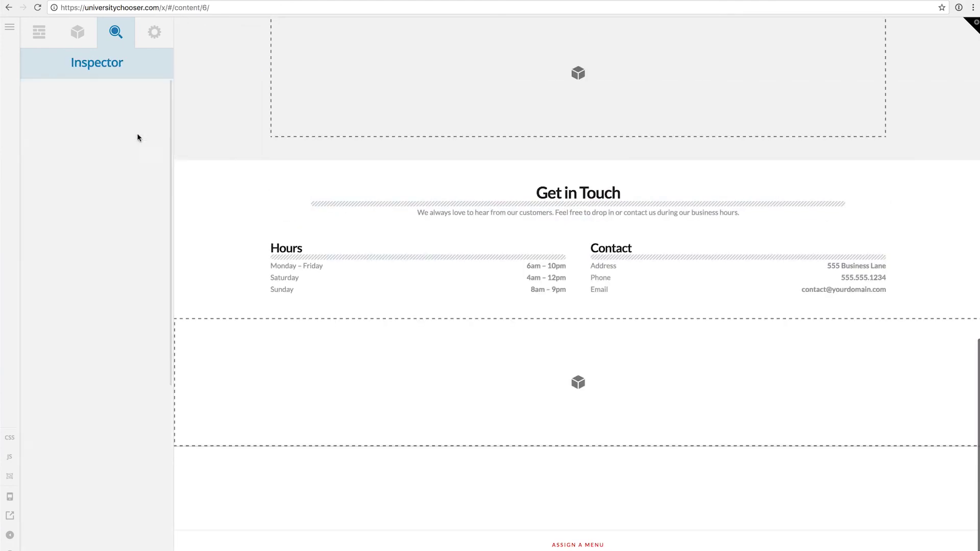
Remove the empty Row 3 from the Get in Touch section's layout.
{"action": "left_click", "coordinate": [411, 378]}
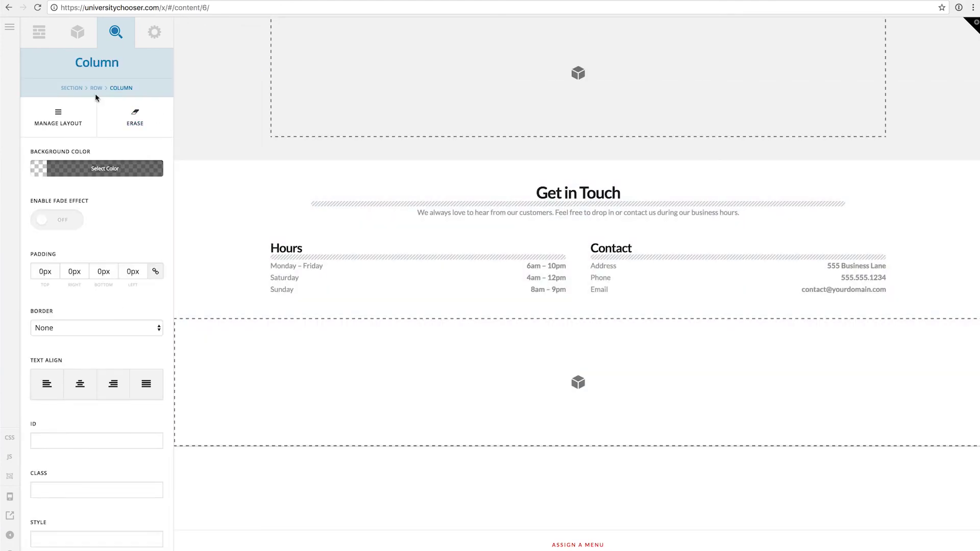
{"action": "left_click", "coordinate": [74, 89]}
{"action": "left_click", "coordinate": [68, 131]}
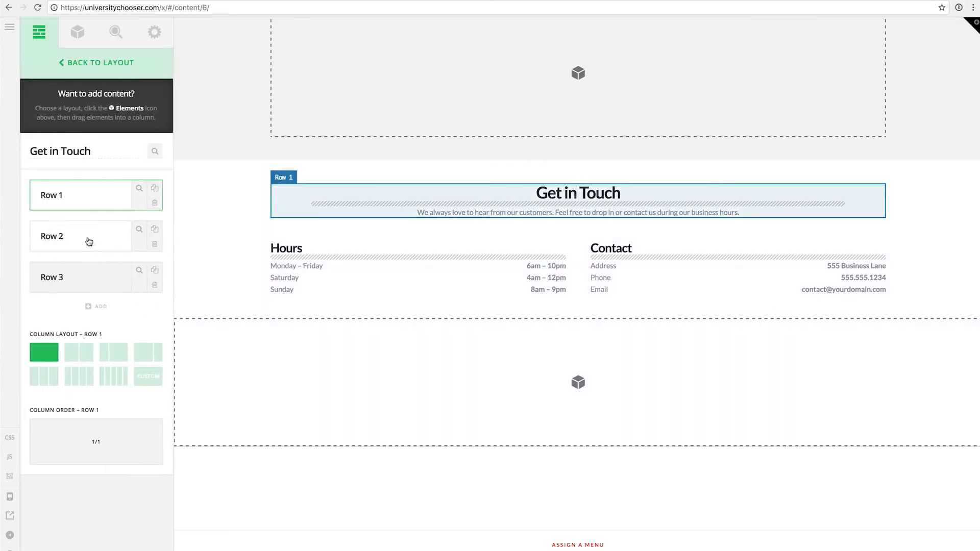
{"action": "left_click", "coordinate": [155, 285]}
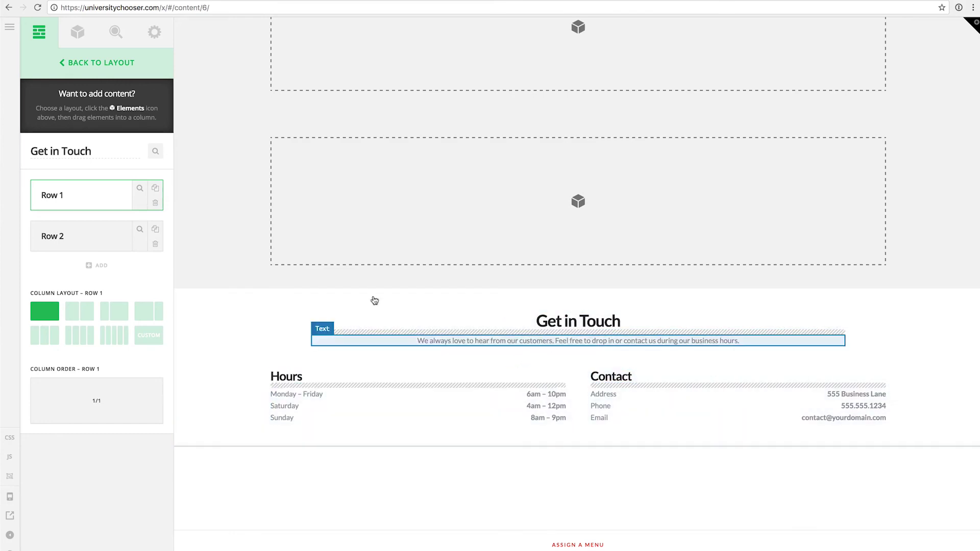
Set the Get in Touch section's ID to getintouch.
{"action": "left_click", "coordinate": [280, 306]}
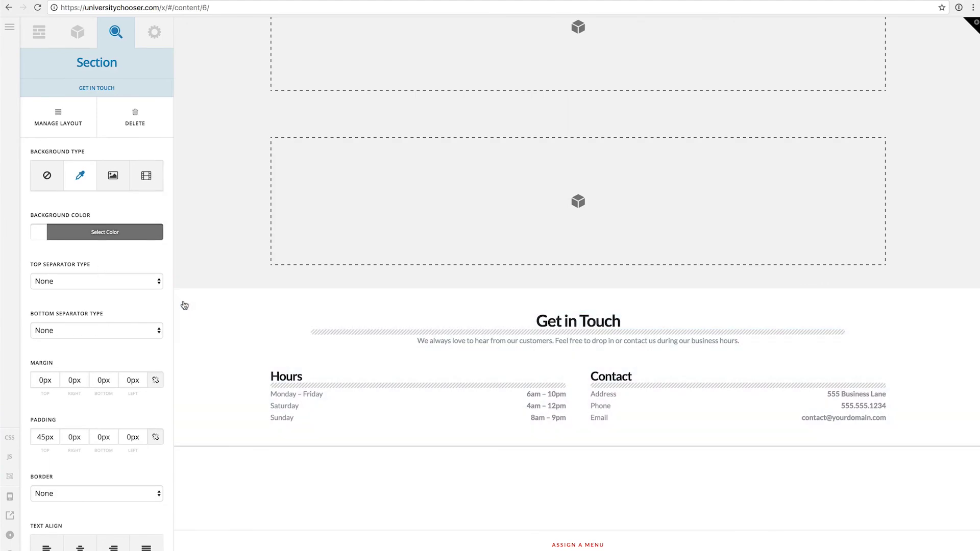
{"action": "scroll", "coordinate": [43, 347], "scroll_direction": "down", "scroll_amount": 4}
{"action": "left_click", "coordinate": [53, 465]}
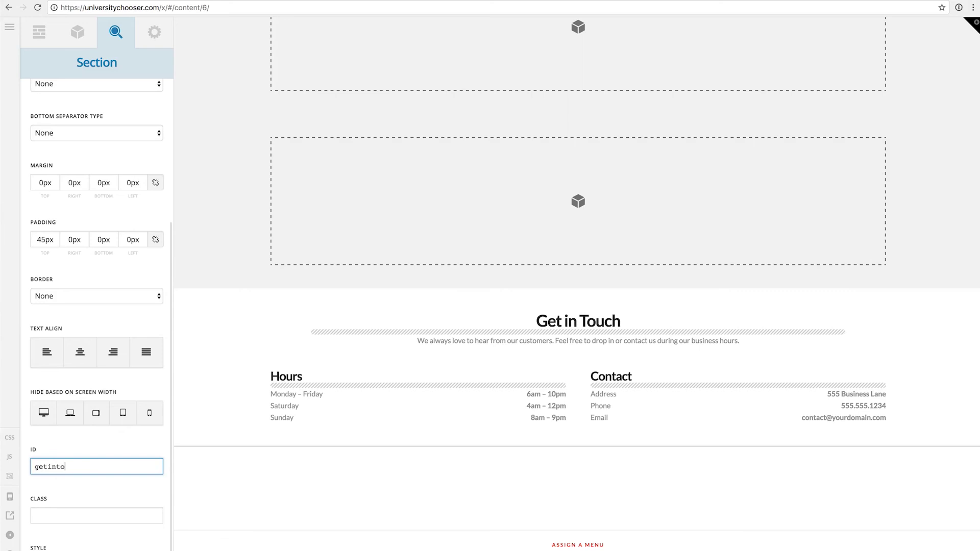
{"action": "type", "text": "getintouch"}
{"action": "key", "text": "ctrl+a"}
{"action": "scroll", "coordinate": [129, 458], "scroll_direction": "up", "scroll_amount": 4}
{"action": "scroll", "coordinate": [128, 459], "scroll_direction": "down", "scroll_amount": 4}
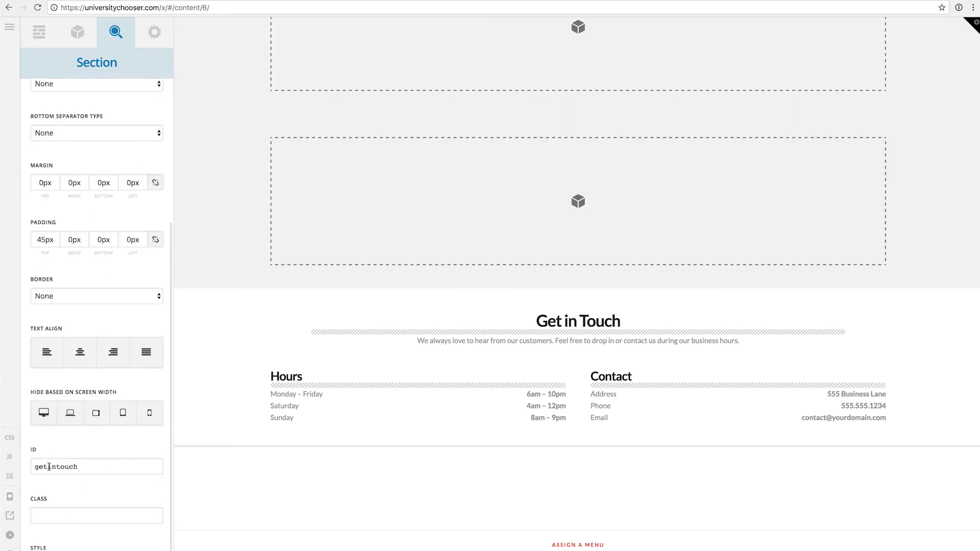
Leave the page builder for the site's WordPress admin dashboard and open the Menus page under Appearance.
{"action": "scroll", "coordinate": [286, 366], "scroll_direction": "up", "scroll_amount": 15}
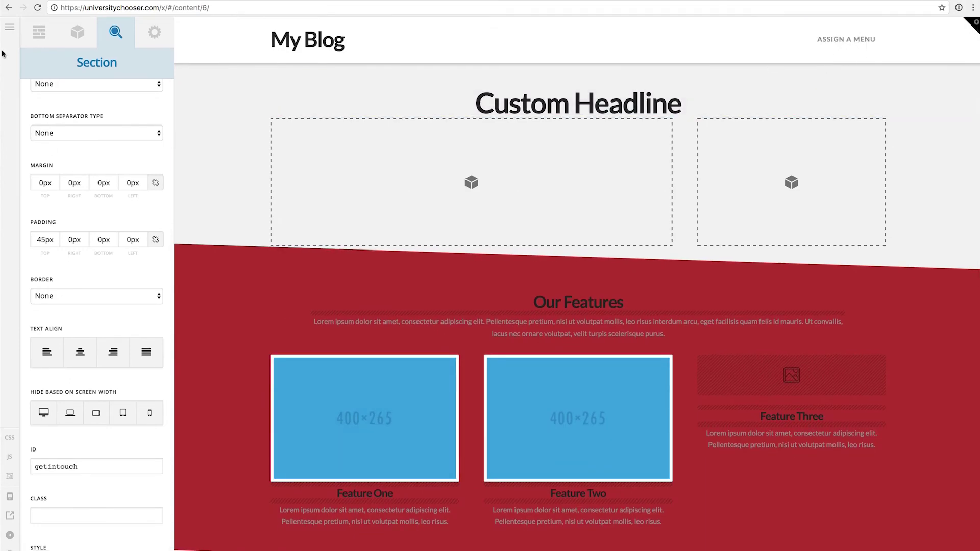
{"action": "left_click_drag", "start_coordinate": [161, 6], "coordinate": [371, 10]}
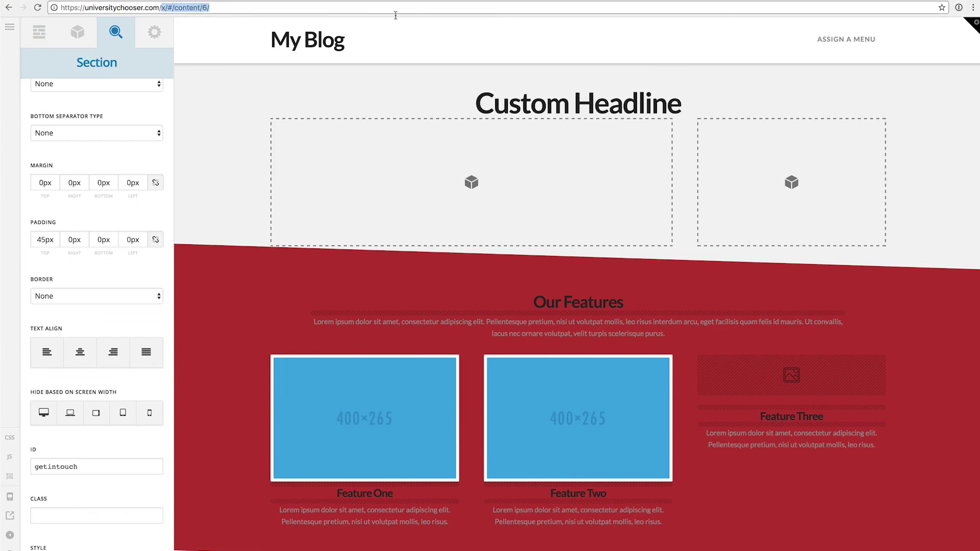
{"action": "key", "text": "BackSpace"}
{"action": "type", "text": "w"}
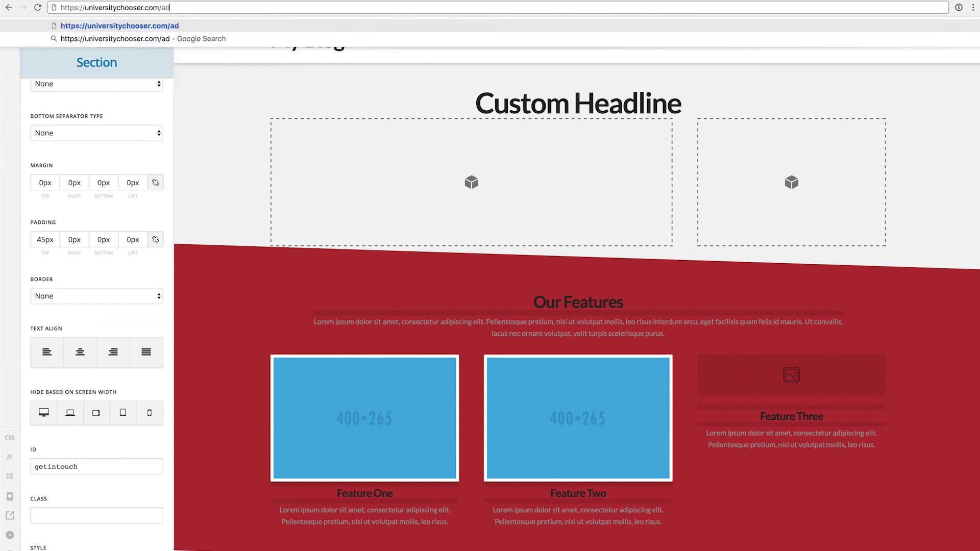
{"action": "key", "text": "Return"}
{"action": "mouse_move", "coordinate": [45, 220]}
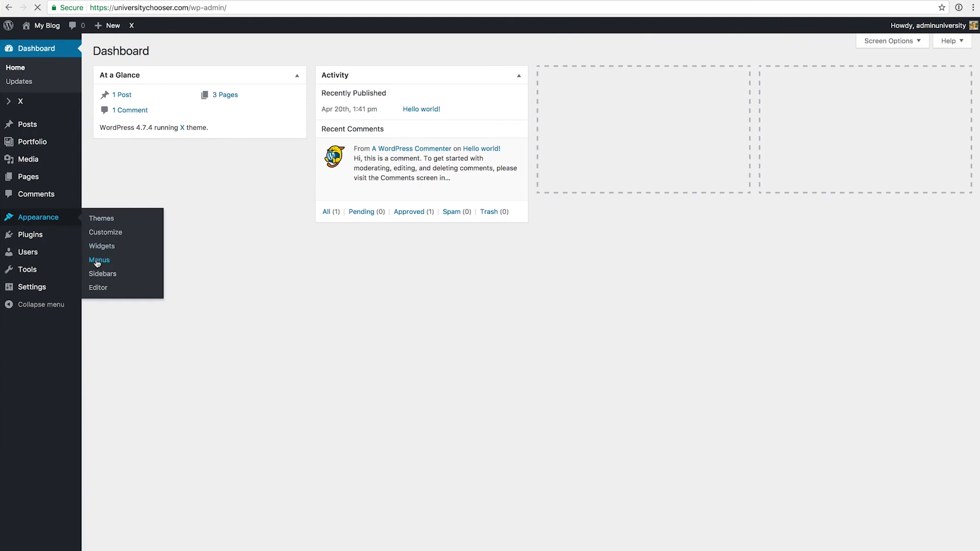
Create a new navigation menu named Main Menu.
{"action": "left_click", "coordinate": [307, 143]}
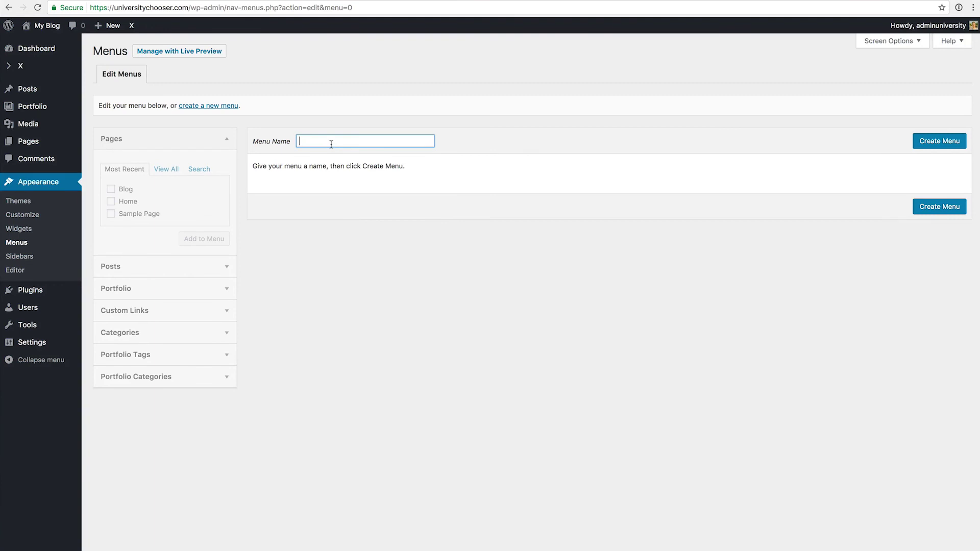
{"action": "type", "text": "Main Menu"}
{"action": "left_click", "coordinate": [939, 141]}
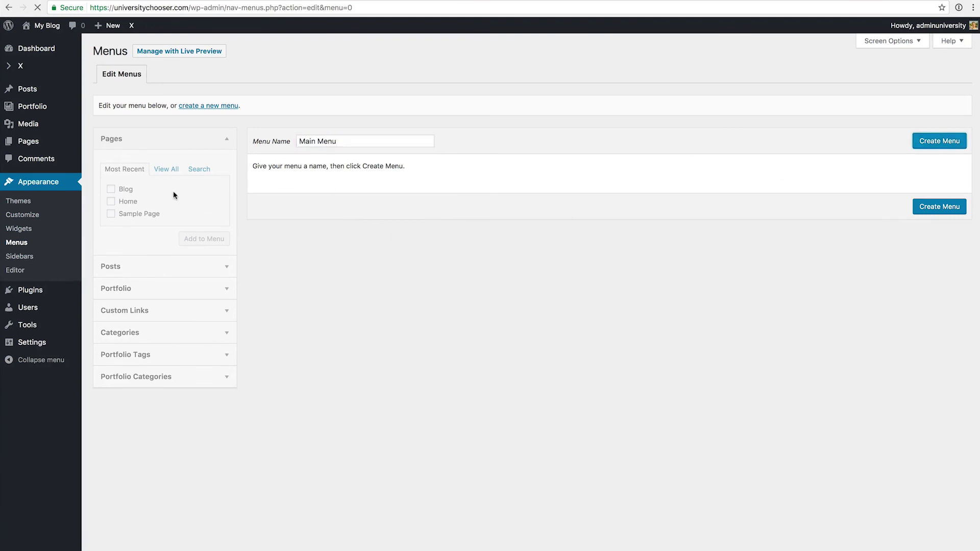
Add the Blog and Home pages to Main Menu with Home placed above Blog, and save the menu.
{"action": "left_click", "coordinate": [111, 188]}
{"action": "left_click", "coordinate": [110, 201]}
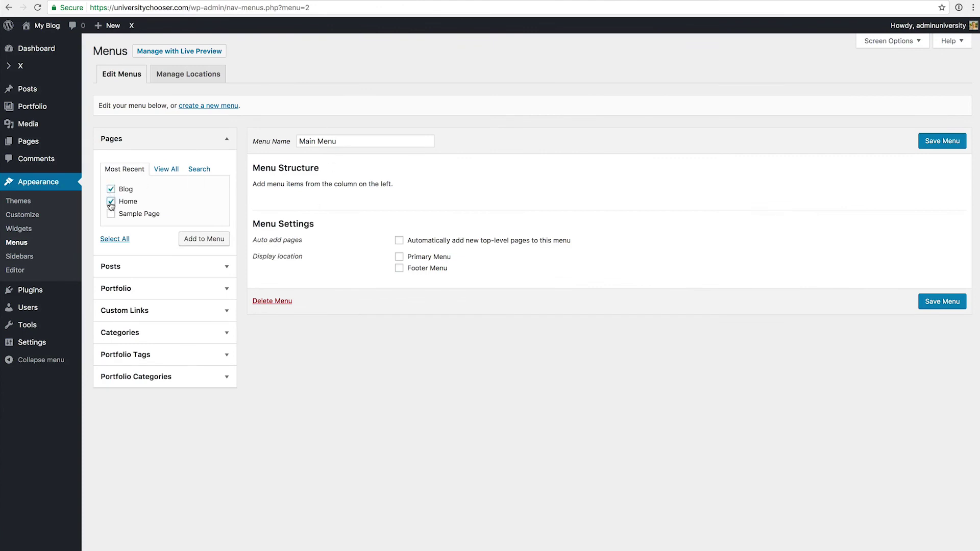
{"action": "left_click", "coordinate": [190, 243]}
{"action": "left_click_drag", "start_coordinate": [296, 265], "coordinate": [306, 241]}
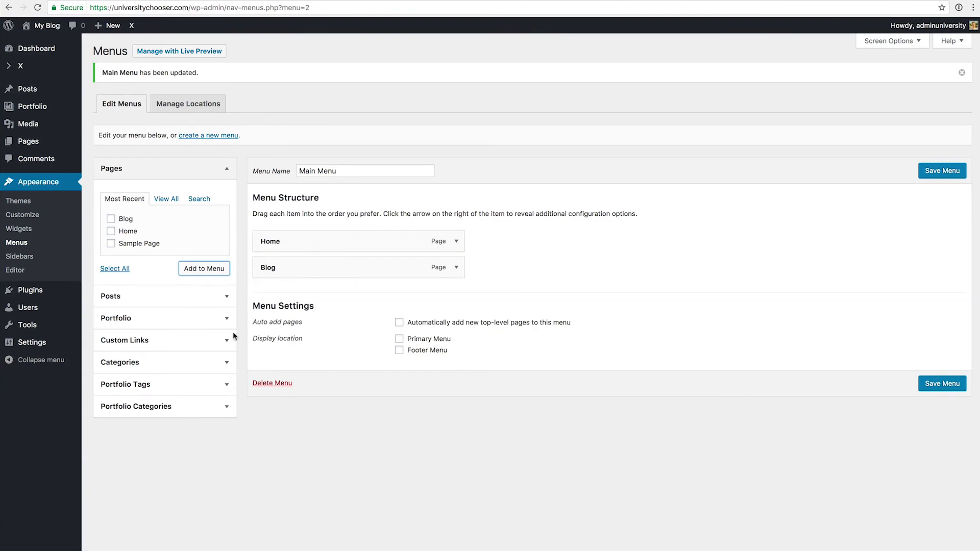
Add a custom link to Main Menu with the URL /#getintouch and the link text Get in Touch.
{"action": "left_click", "coordinate": [119, 340]}
{"action": "left_click", "coordinate": [193, 266]}
{"action": "triple_click", "coordinate": [193, 266]}
{"action": "key", "text": "BackSpace"}
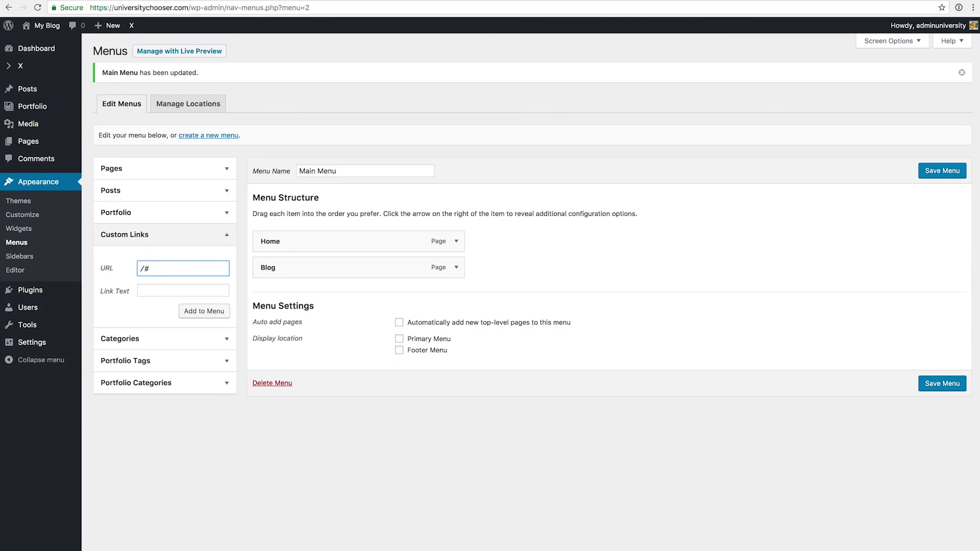
{"action": "type", "text": "getintouch"}
{"action": "left_click", "coordinate": [183, 290]}
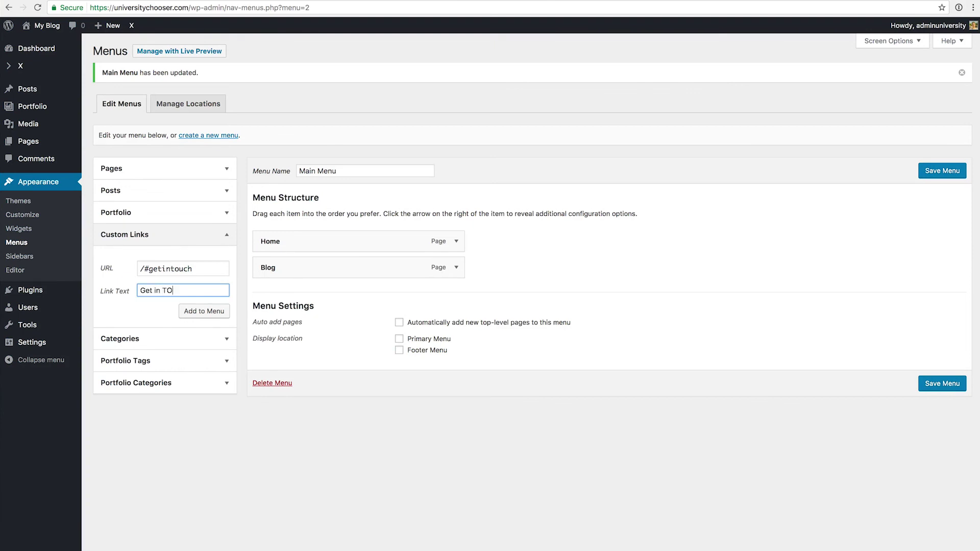
{"action": "type", "text": "Get in Touch"}
{"action": "left_click", "coordinate": [204, 310]}
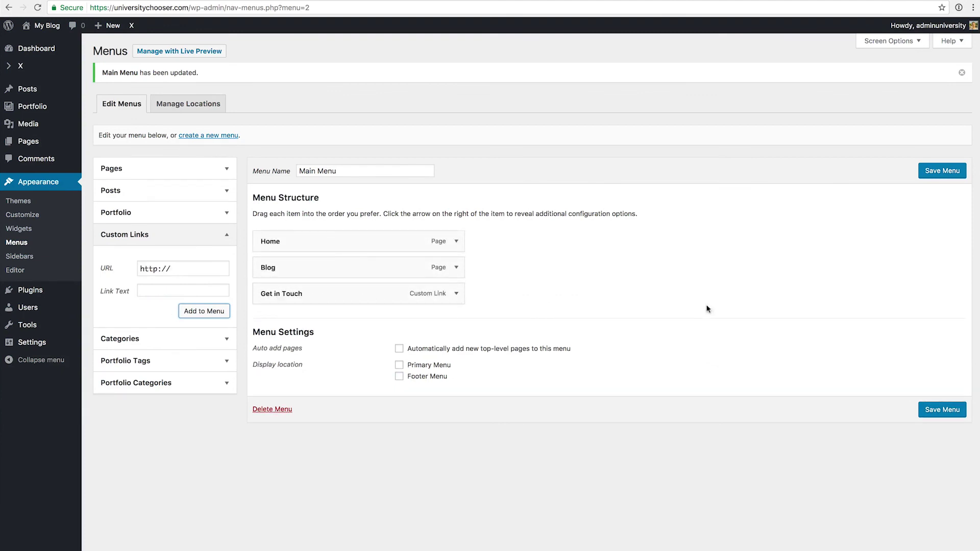
Save Main Menu with its new link and assign it to the Primary Menu display location.
{"action": "left_click", "coordinate": [928, 408]}
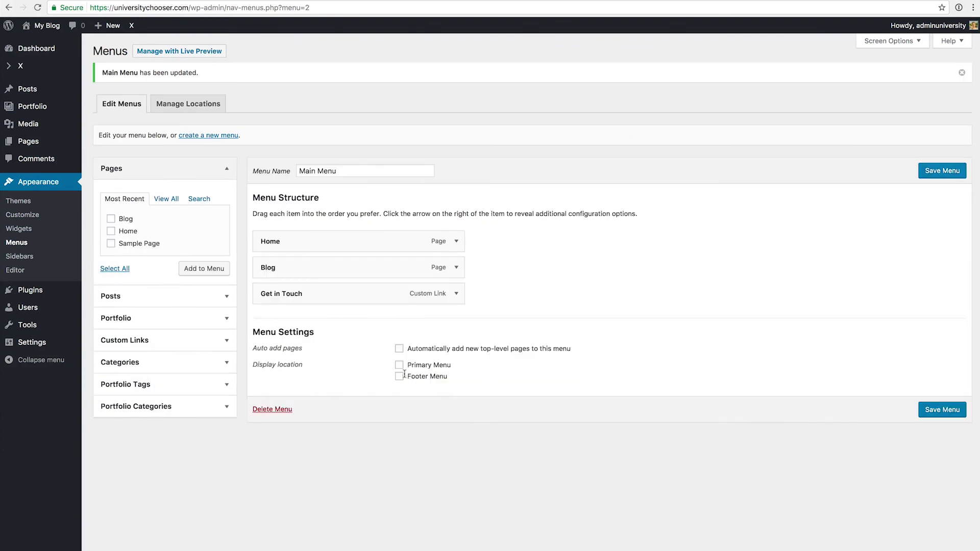
{"action": "left_click", "coordinate": [399, 365]}
{"action": "left_click", "coordinate": [939, 407]}
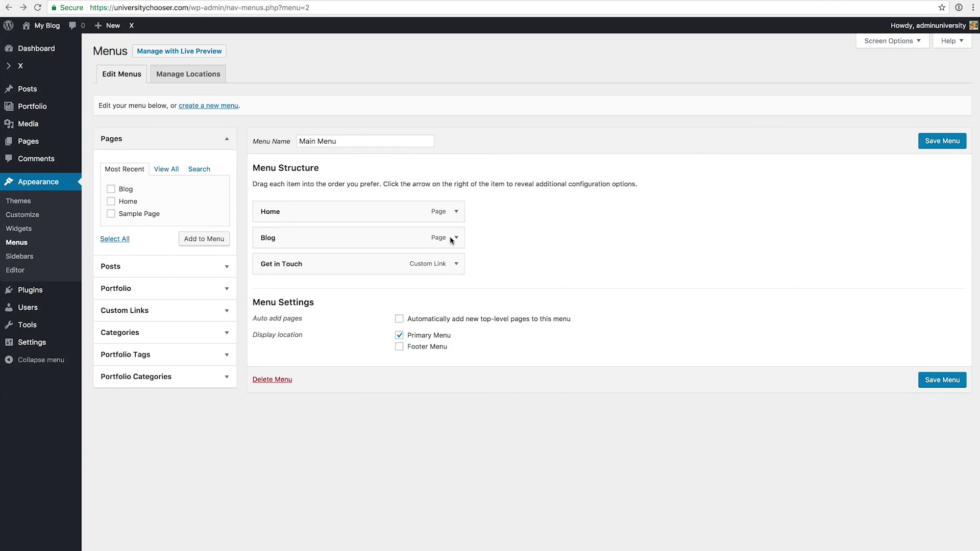
Visit the live site and test the Home, Blog and Get in Touch links in the header menu.
{"action": "mouse_move", "coordinate": [50, 32]}
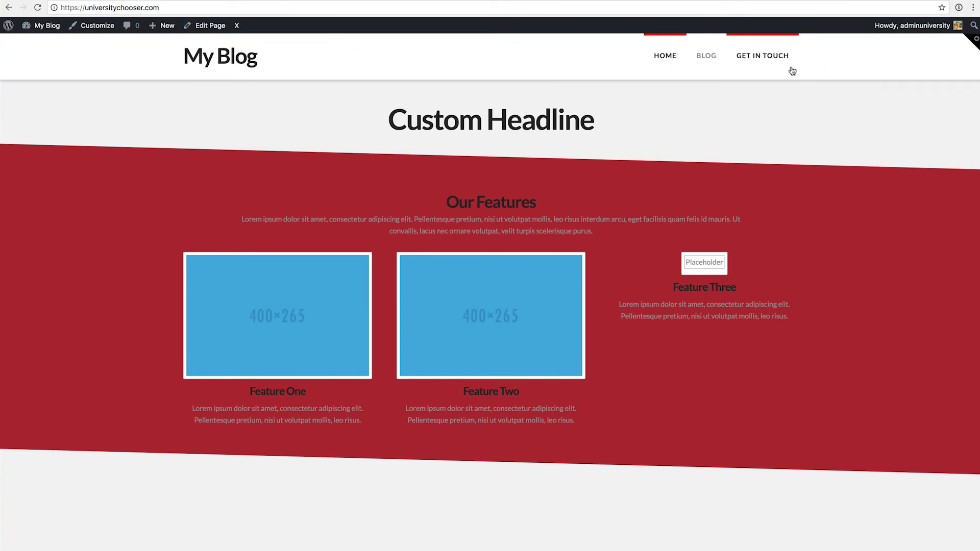
{"action": "left_click", "coordinate": [667, 57]}
{"action": "left_click", "coordinate": [708, 57]}
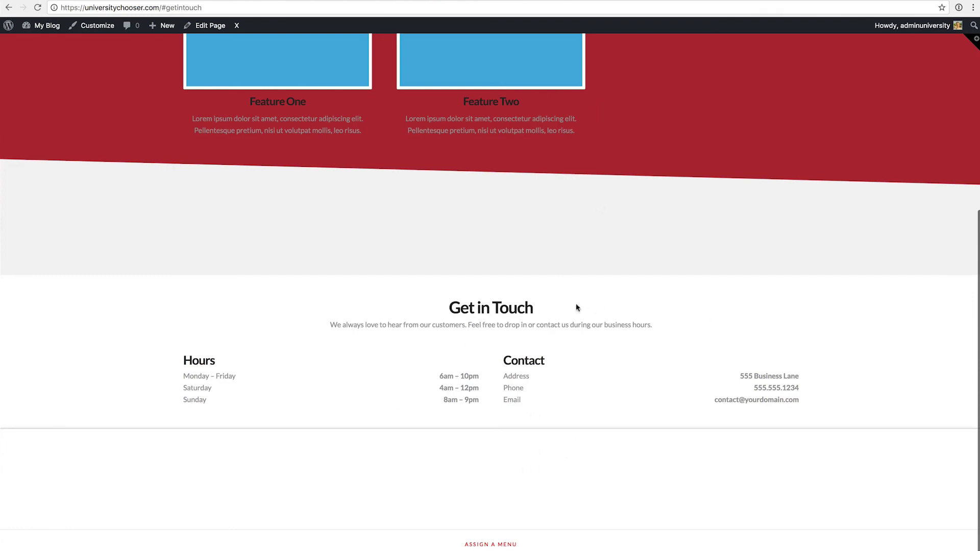
{"action": "scroll", "coordinate": [619, 216], "scroll_direction": "down", "scroll_amount": 2}
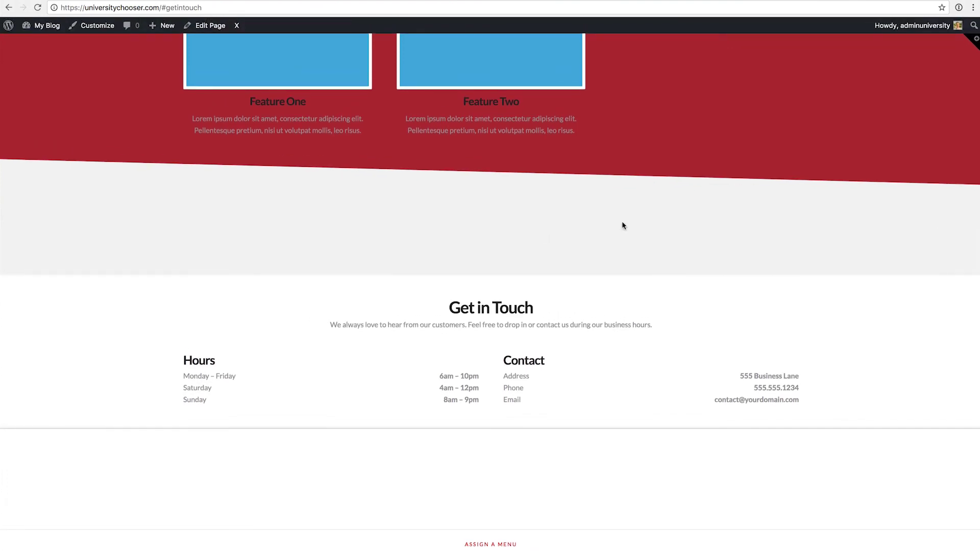
{"action": "scroll", "coordinate": [622, 226], "scroll_direction": "down", "scroll_amount": 3}
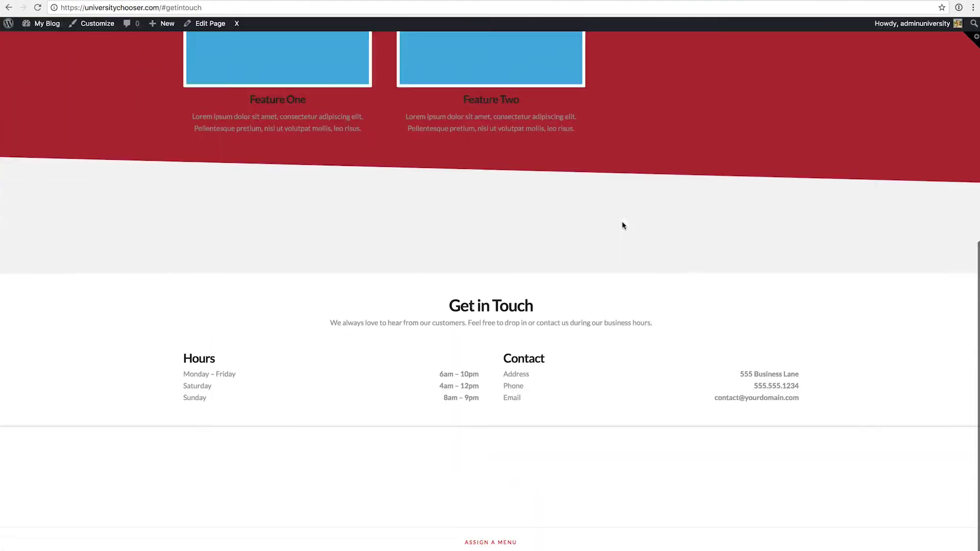
{"action": "scroll", "coordinate": [623, 225], "scroll_direction": "up", "scroll_amount": 15}
{"action": "left_click", "coordinate": [766, 71]}
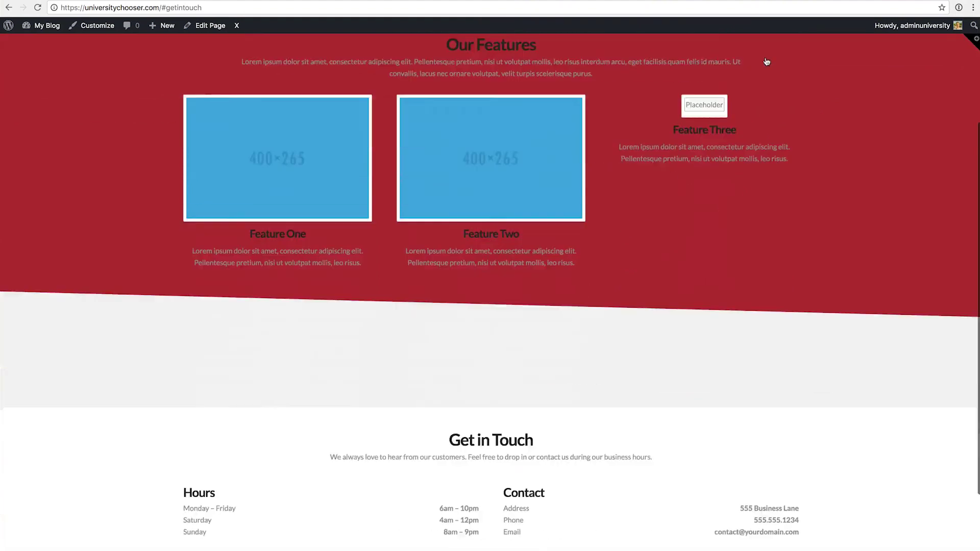
{"action": "scroll", "coordinate": [757, 103], "scroll_direction": "up", "scroll_amount": 15}
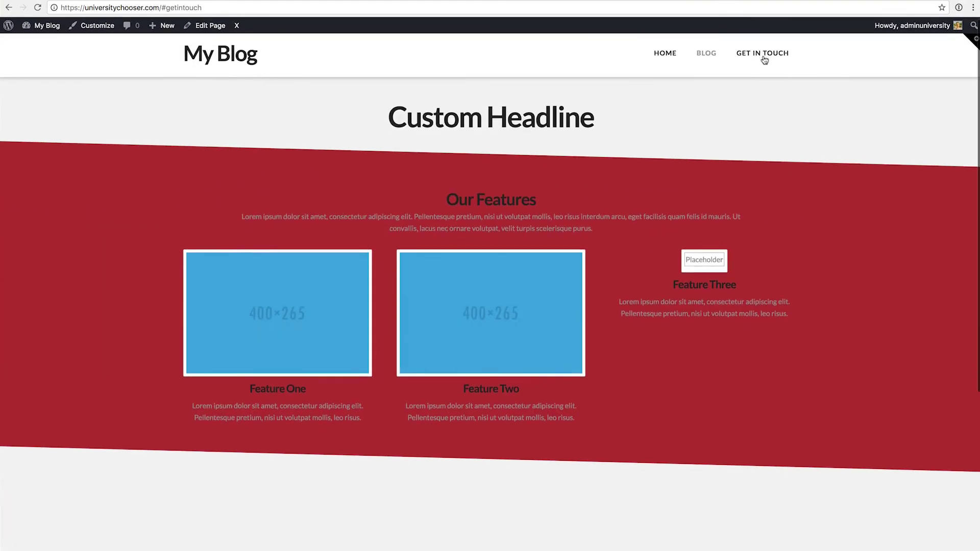
{"action": "left_click", "coordinate": [765, 60]}
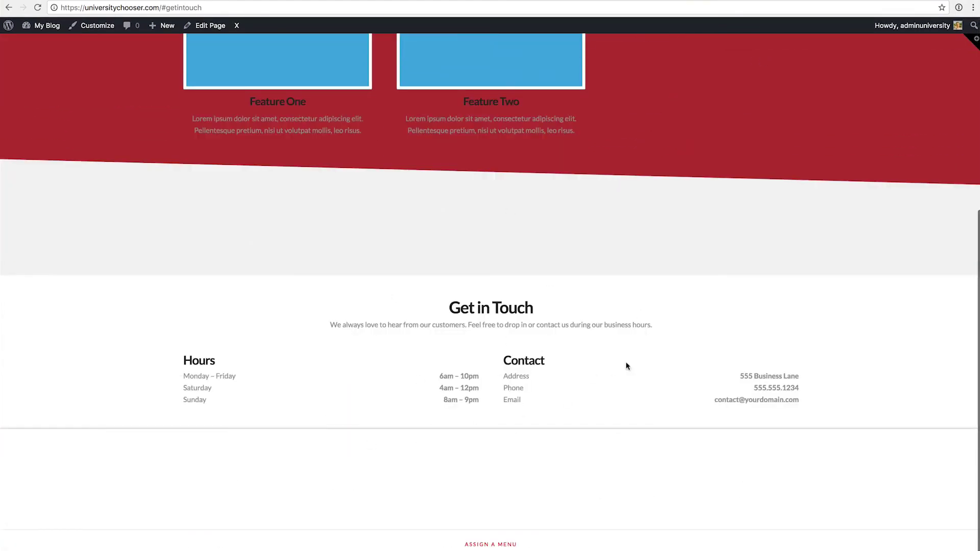